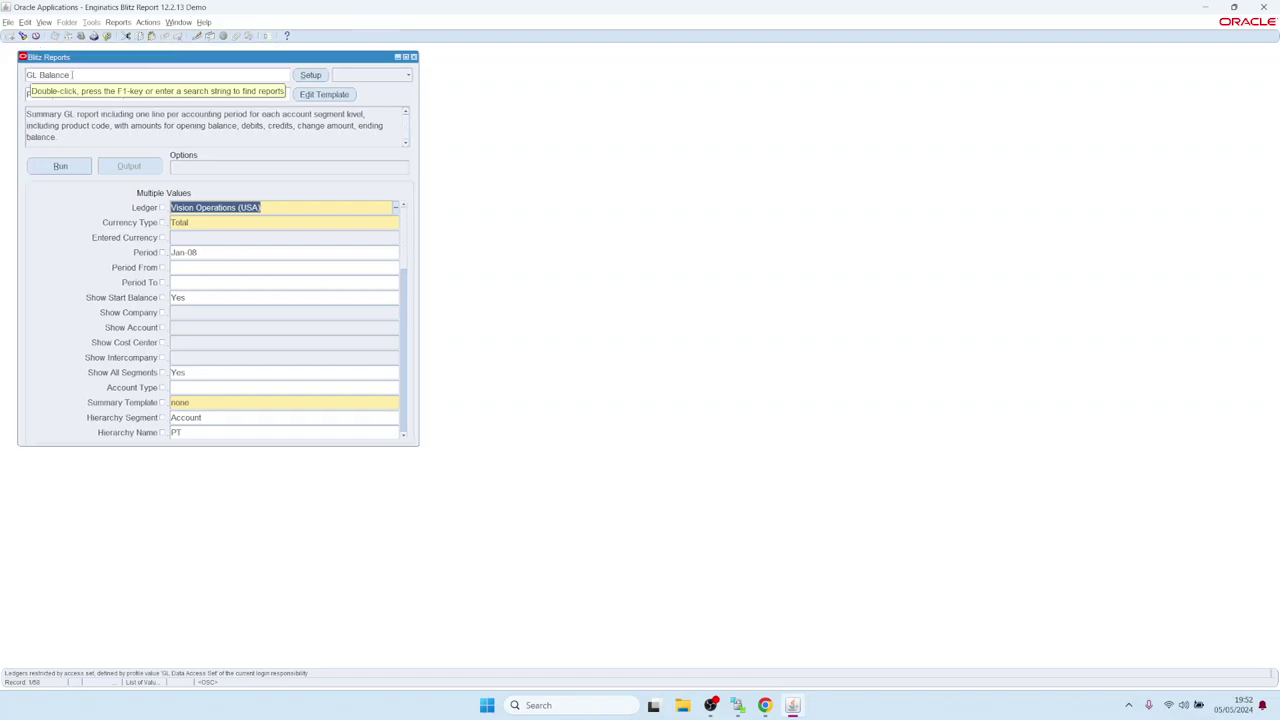
Run the GL Balance report with the Pivot by Account Hierarchy template, then return to the Oracle form.
{"action": "left_click", "coordinate": [73, 172]}
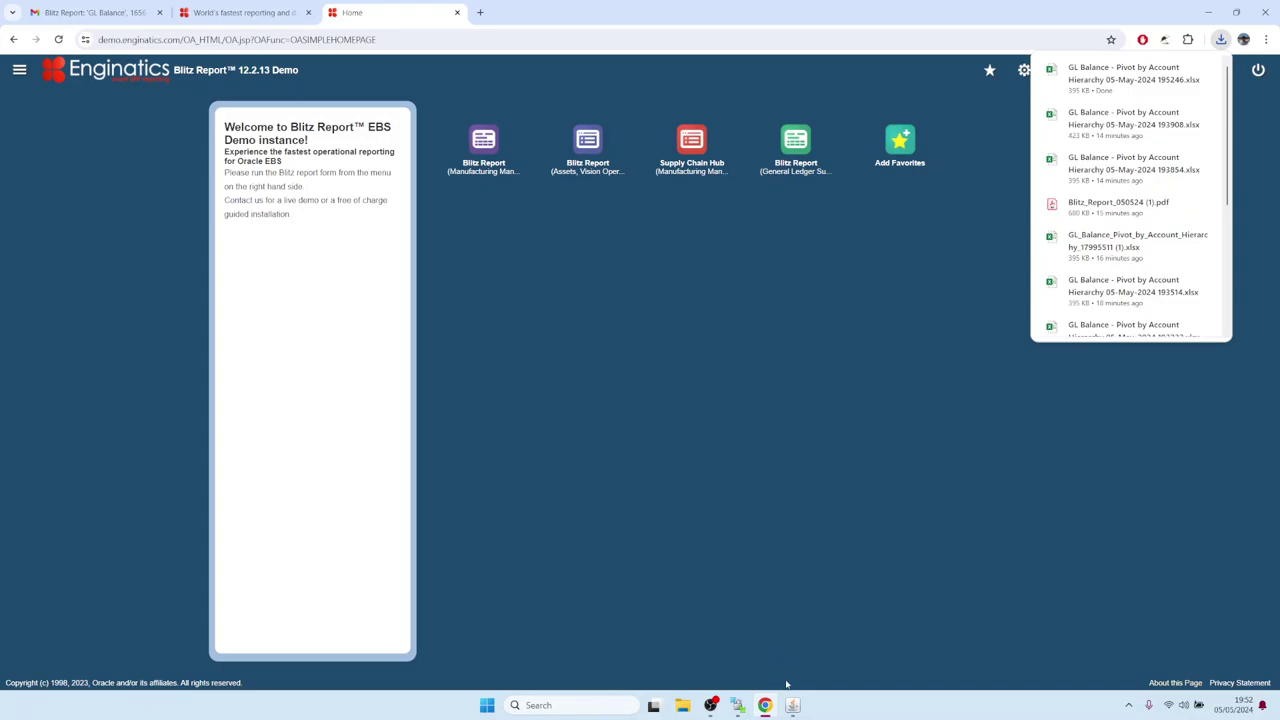
{"action": "mouse_move", "coordinate": [792, 705]}
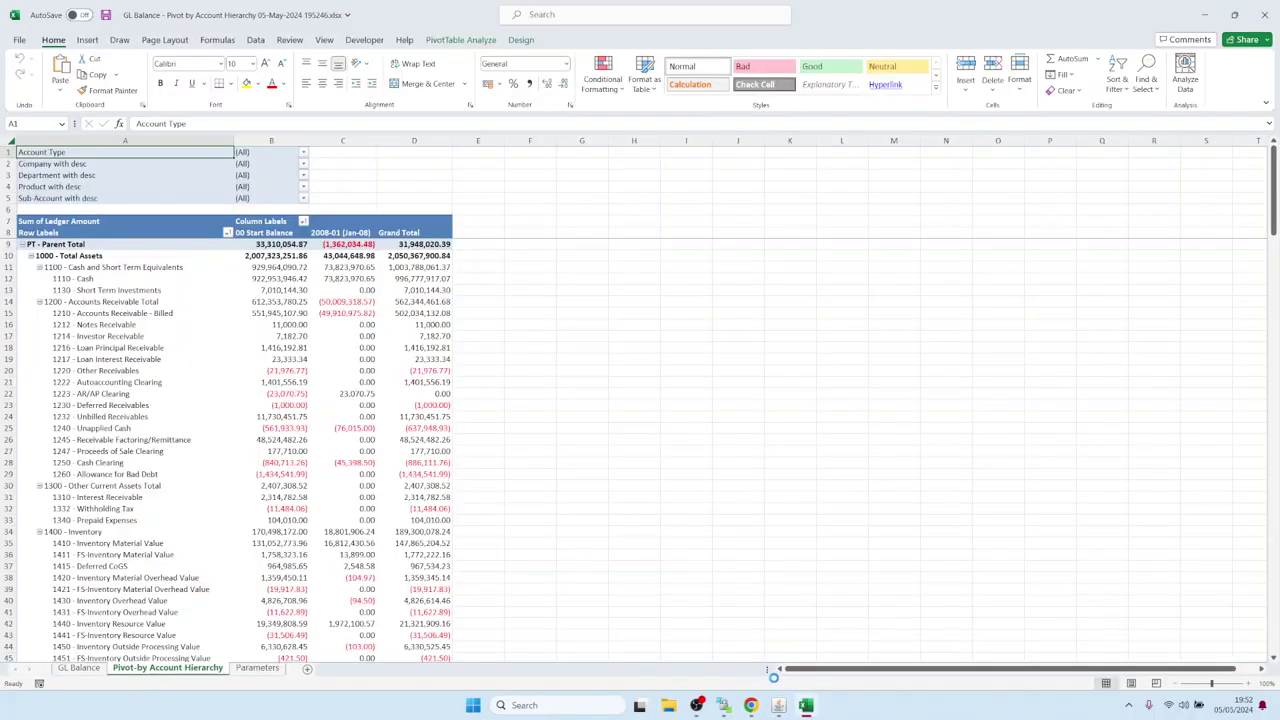
{"action": "left_click", "coordinate": [779, 705]}
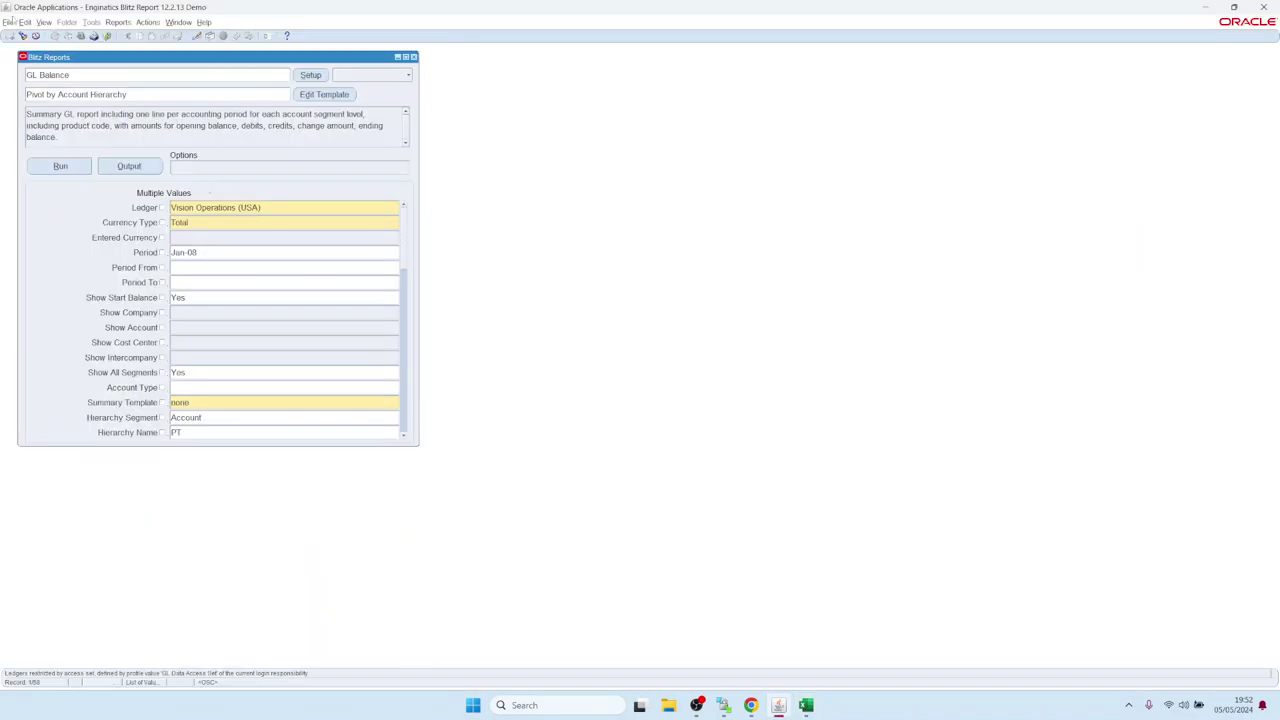
Find all my requests in View > Requests and rerun the latest GL Balance request.
{"action": "left_click", "coordinate": [44, 22]}
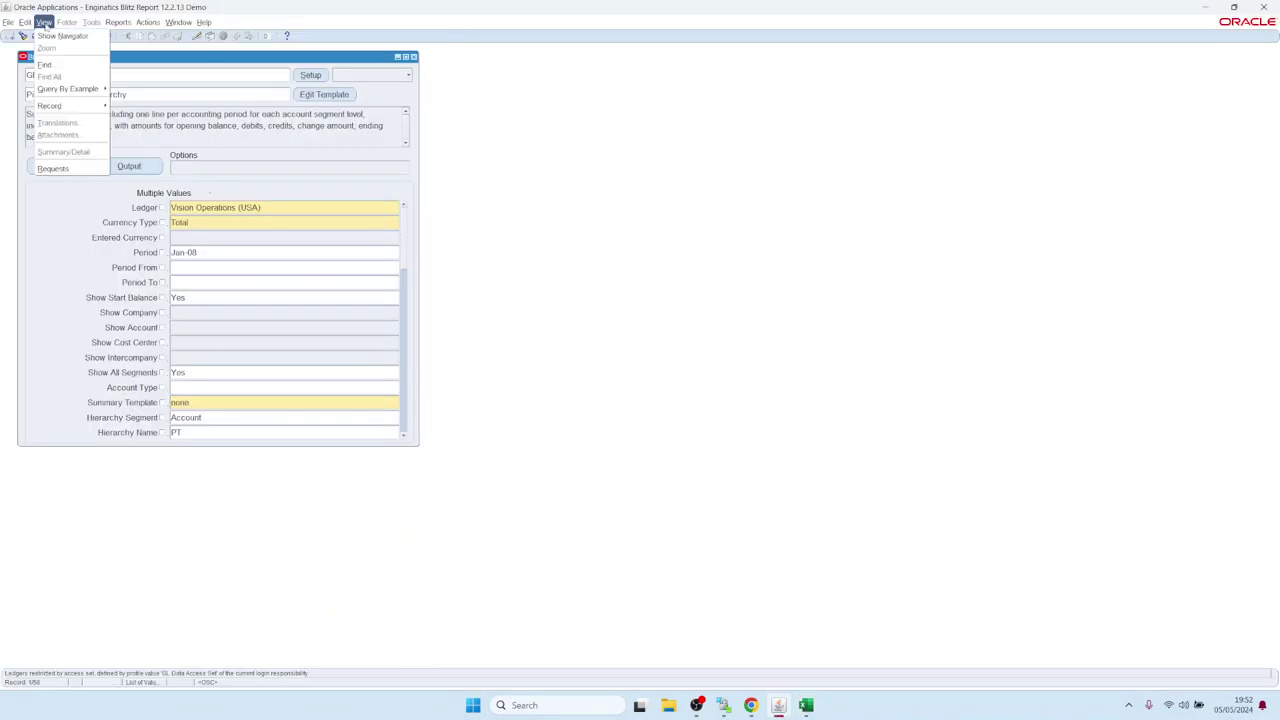
{"action": "left_click", "coordinate": [69, 170]}
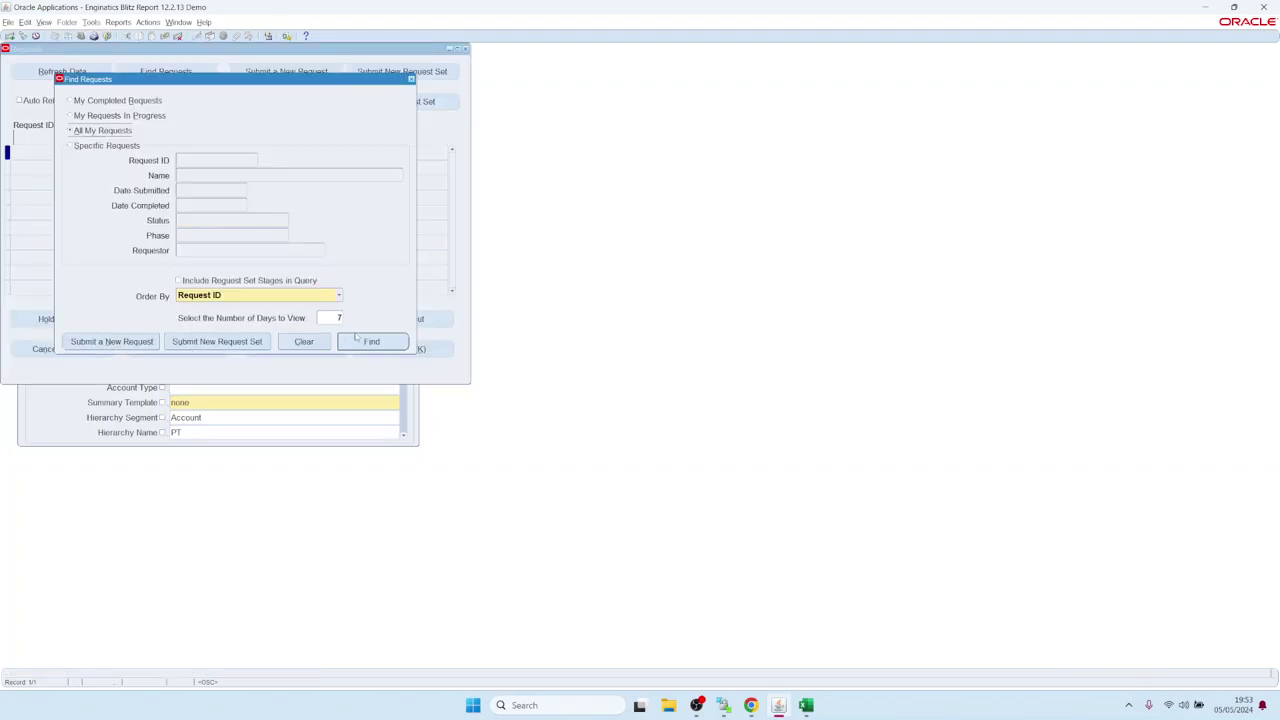
{"action": "left_click", "coordinate": [367, 342]}
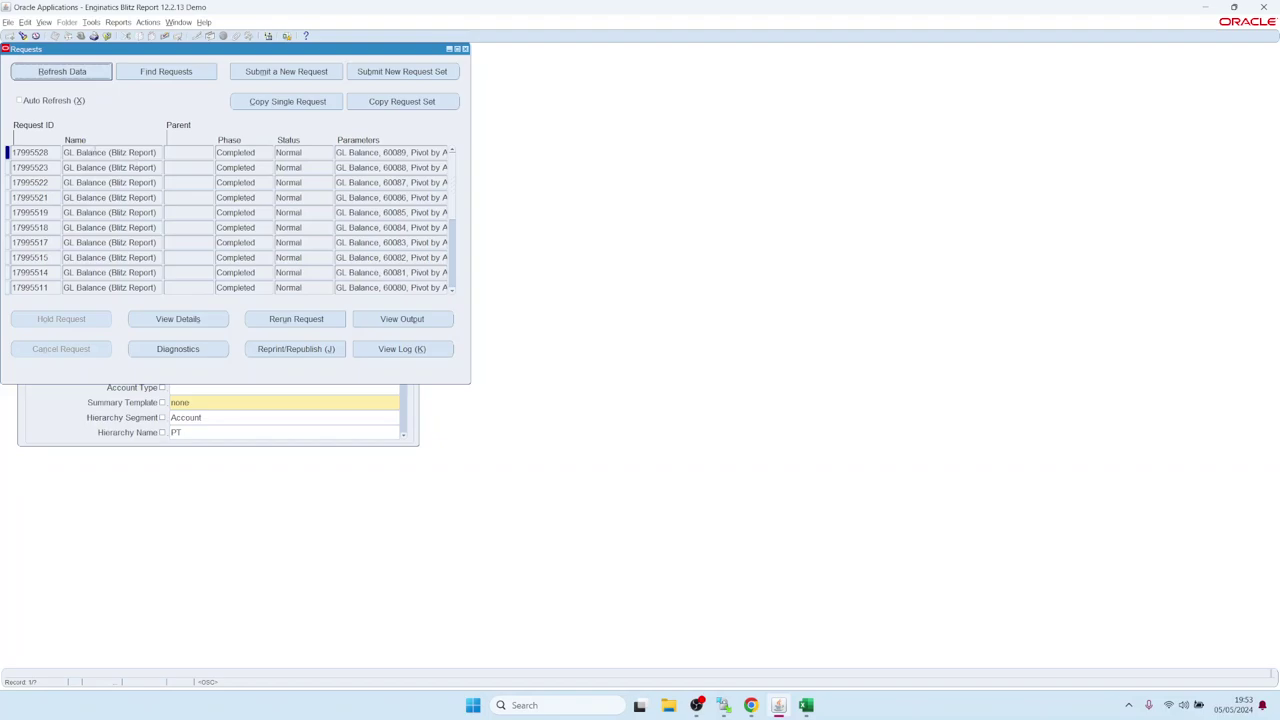
{"action": "left_click_drag", "start_coordinate": [92, 150], "coordinate": [181, 150]}
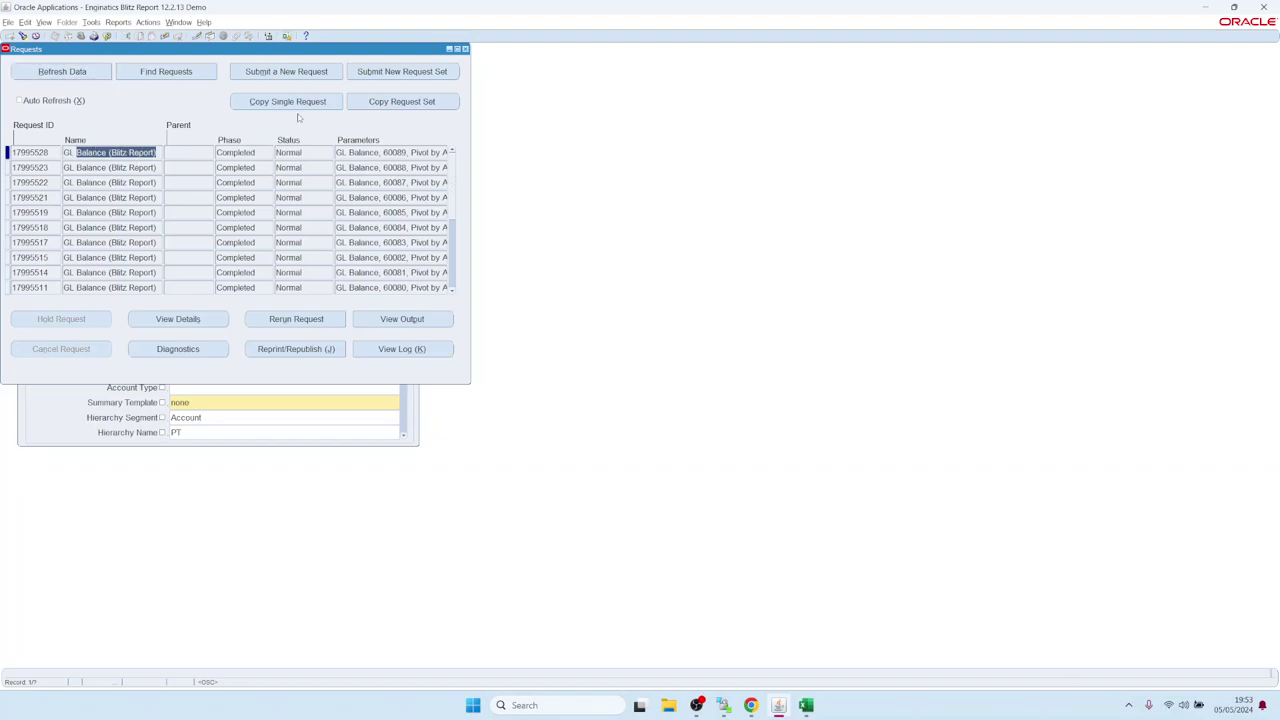
{"action": "left_click", "coordinate": [308, 322]}
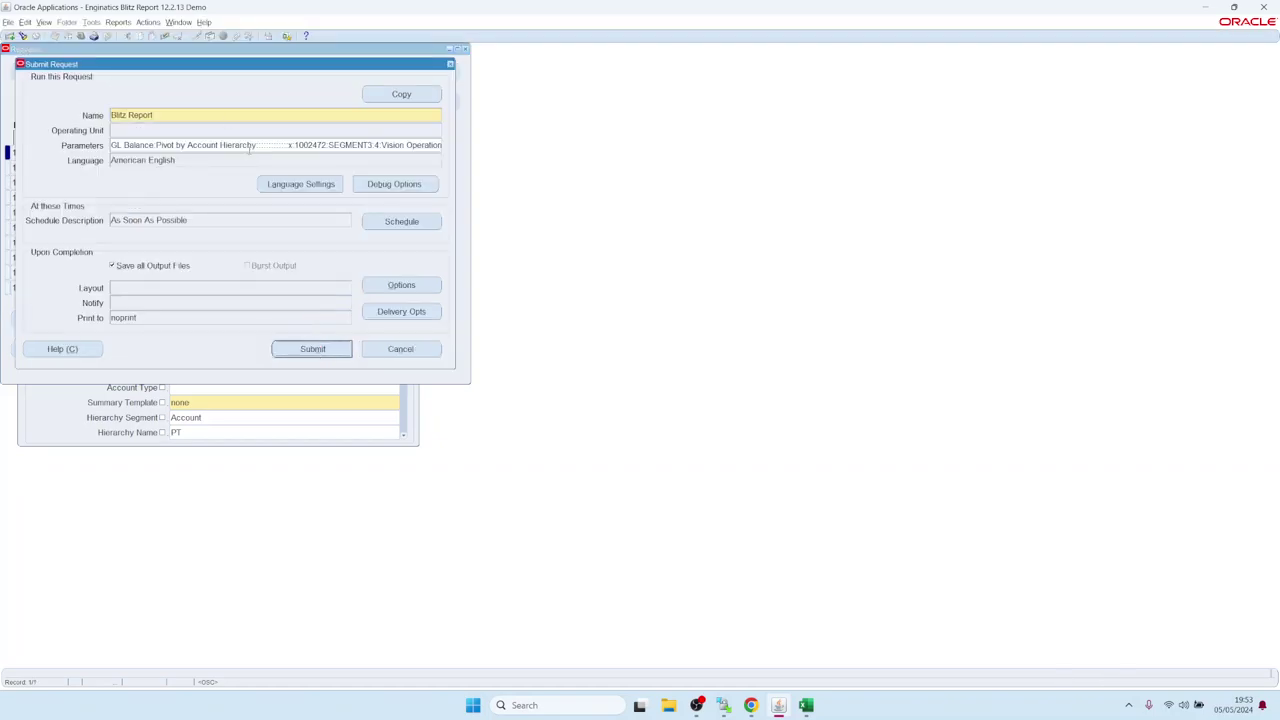
{"action": "left_click", "coordinate": [250, 145]}
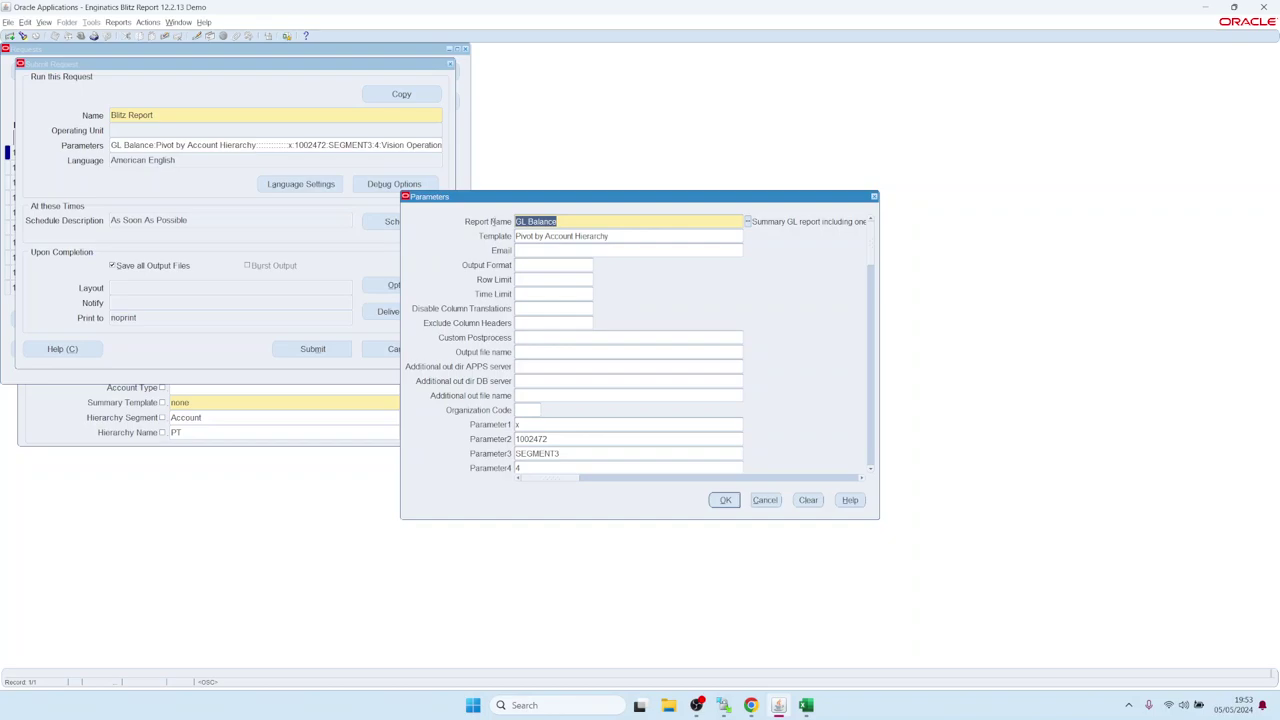
{"action": "key", "text": "Tab"}
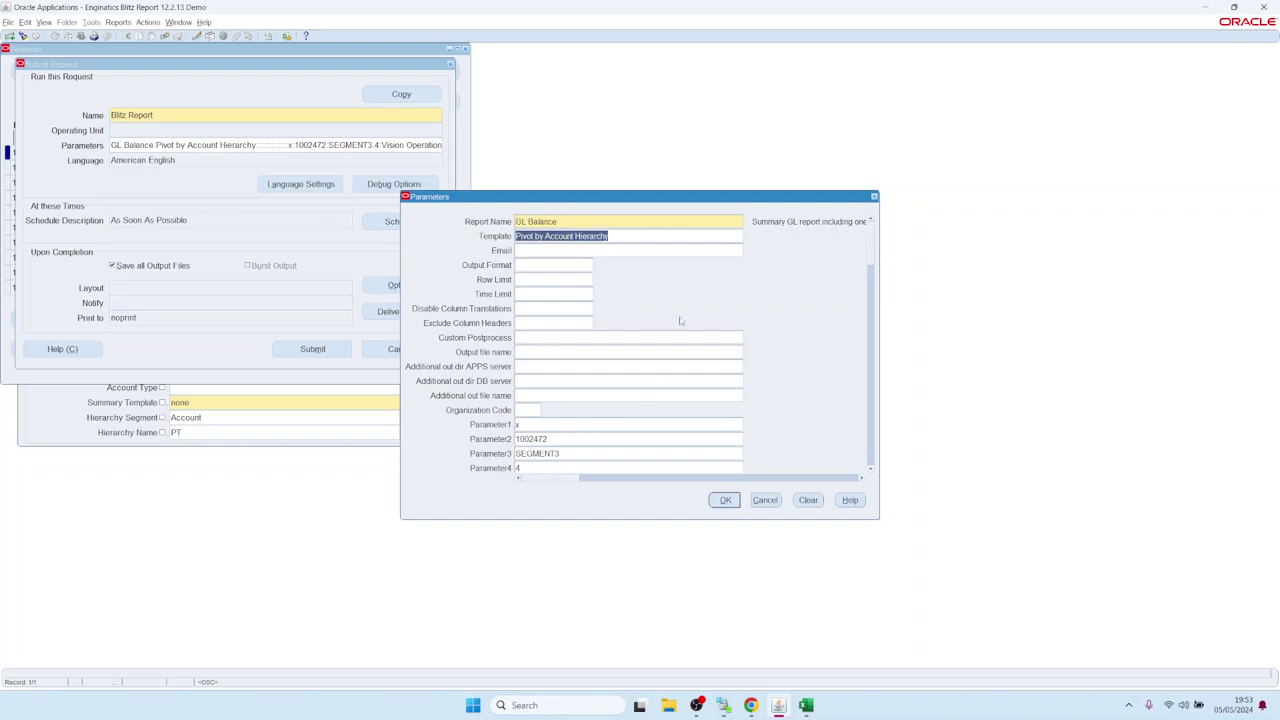
{"action": "left_click", "coordinate": [871, 470]}
{"action": "scroll", "coordinate": [871, 470], "scroll_direction": "down", "scroll_amount": 9}
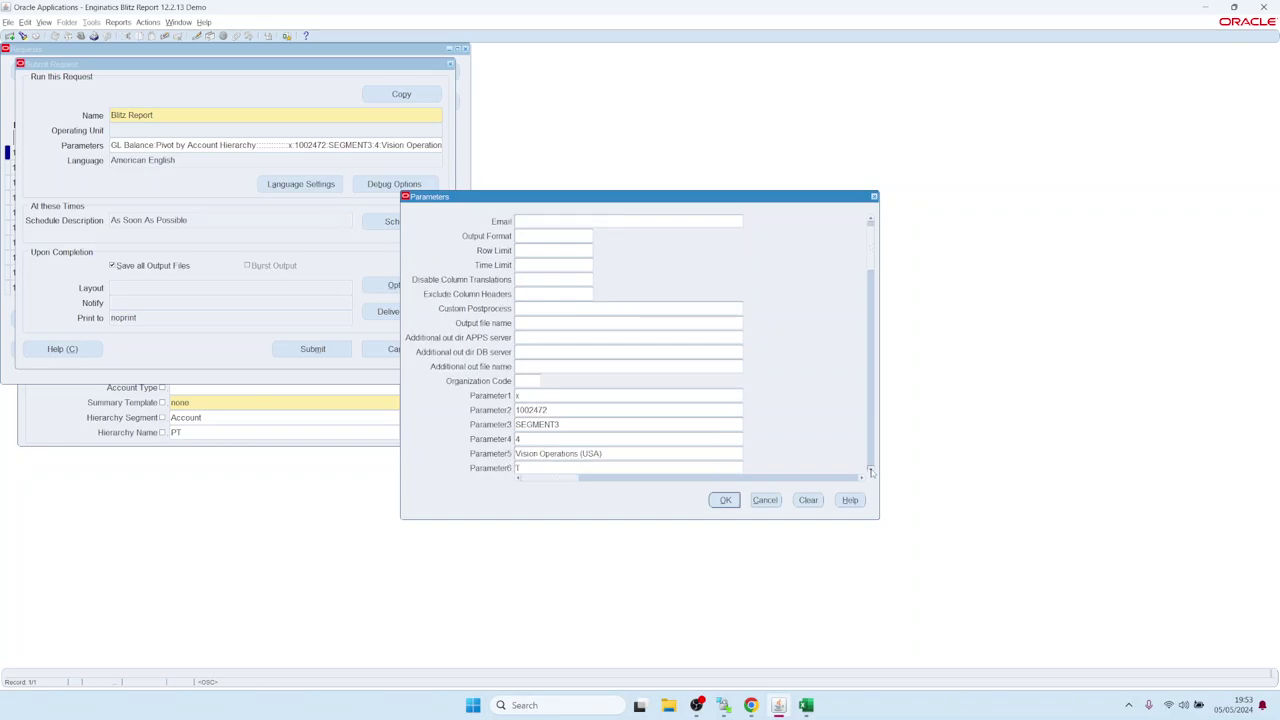
{"action": "left_click", "coordinate": [871, 472]}
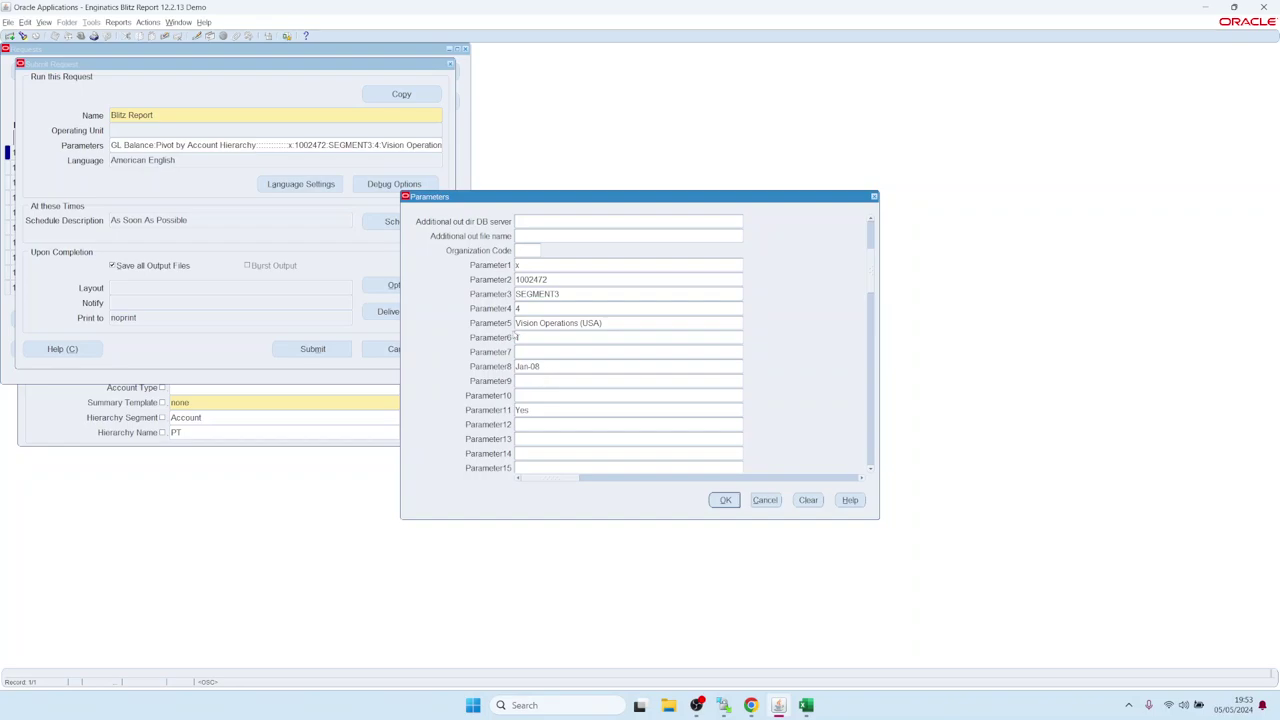
{"action": "left_click", "coordinate": [561, 323]}
{"action": "left_click_drag", "start_coordinate": [602, 323], "coordinate": [516, 323]}
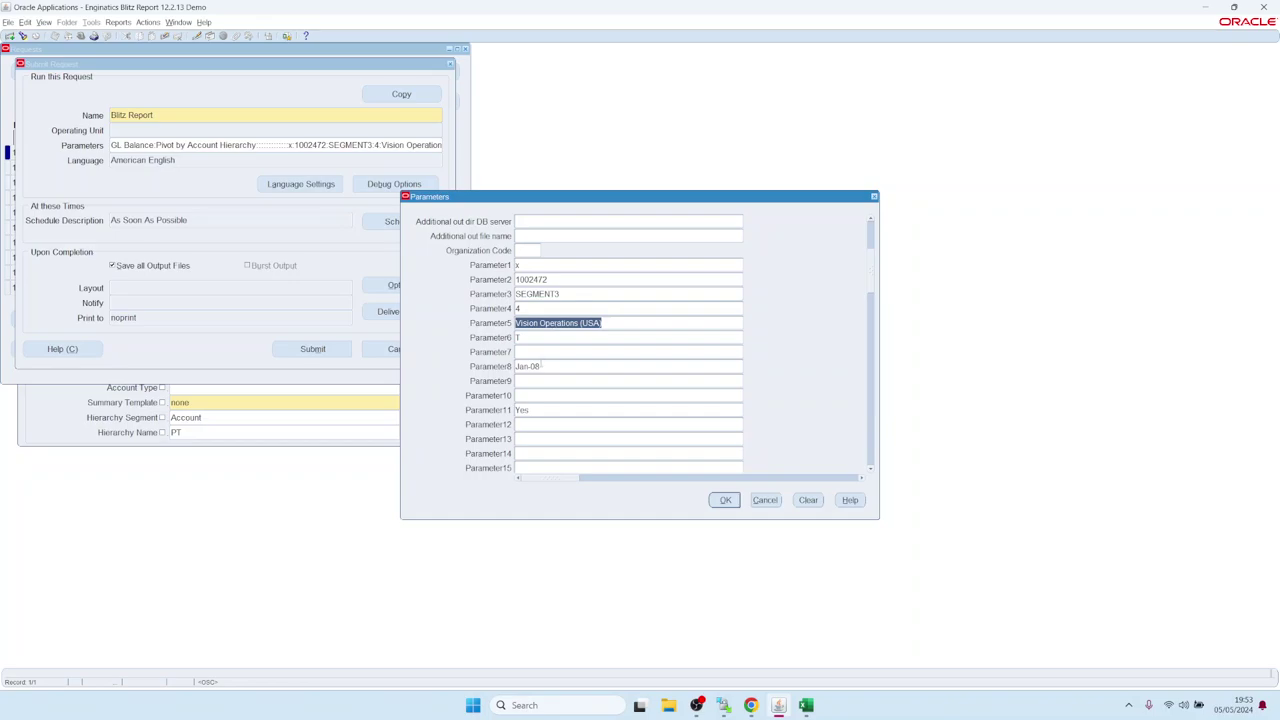
{"action": "double_click", "coordinate": [541, 366]}
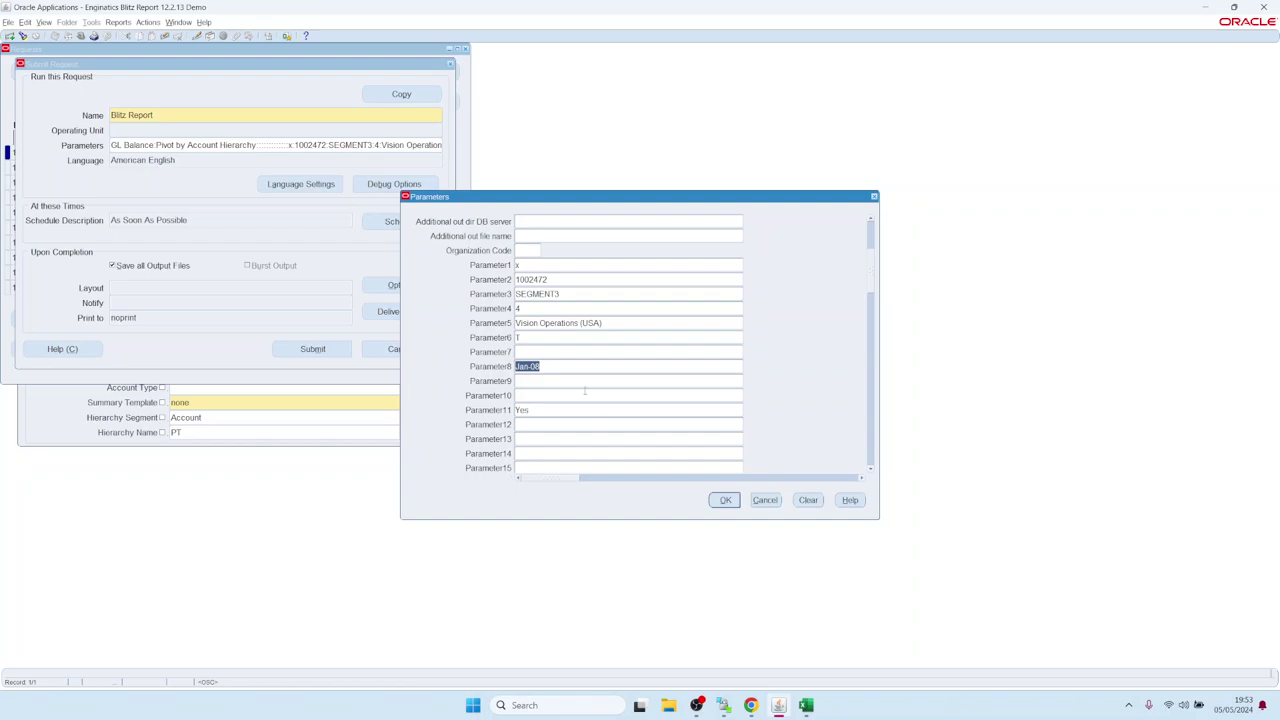
{"action": "left_click", "coordinate": [724, 499]}
{"action": "left_click", "coordinate": [405, 222]}
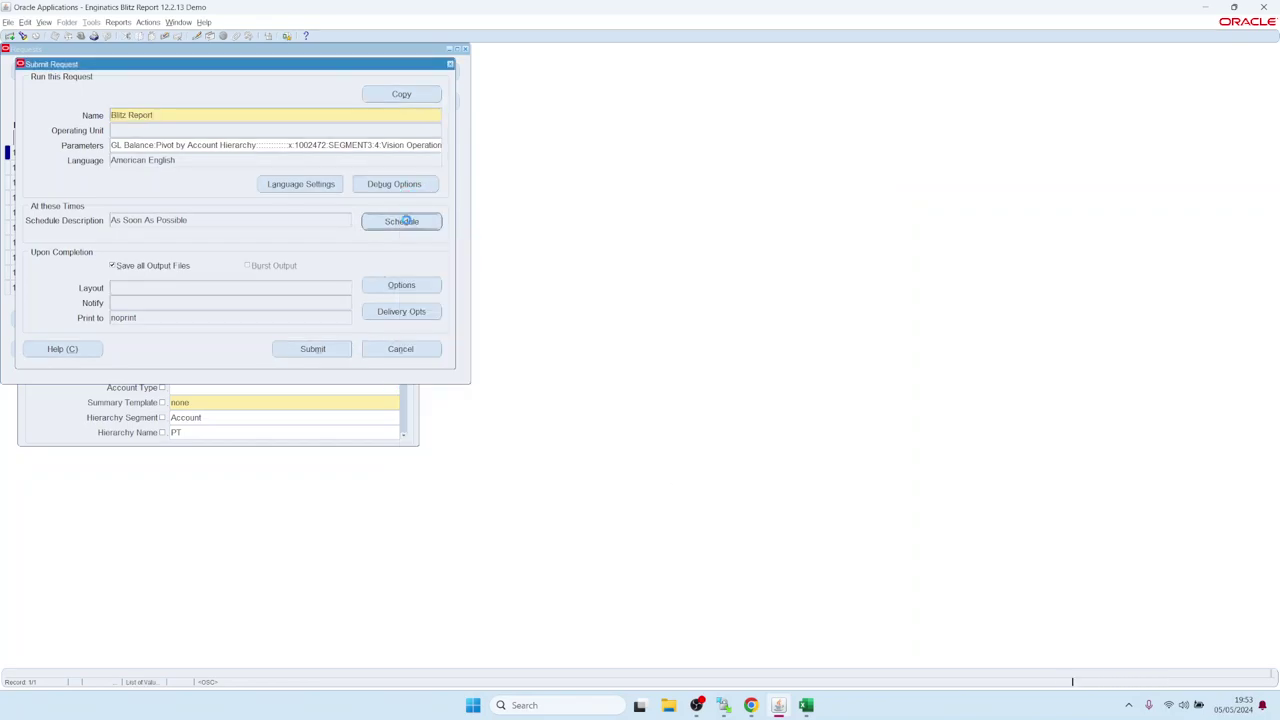
{"action": "left_click", "coordinate": [443, 314]}
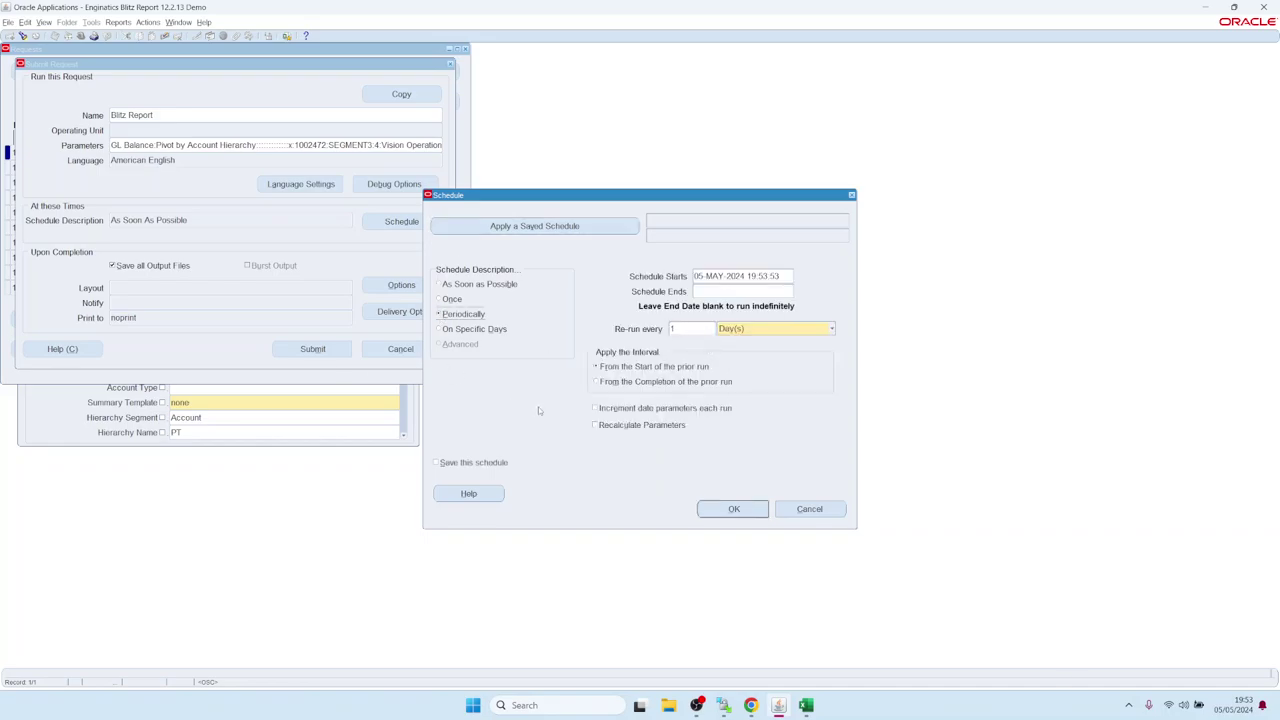
{"action": "left_click", "coordinate": [594, 410]}
{"action": "left_click", "coordinate": [810, 509]}
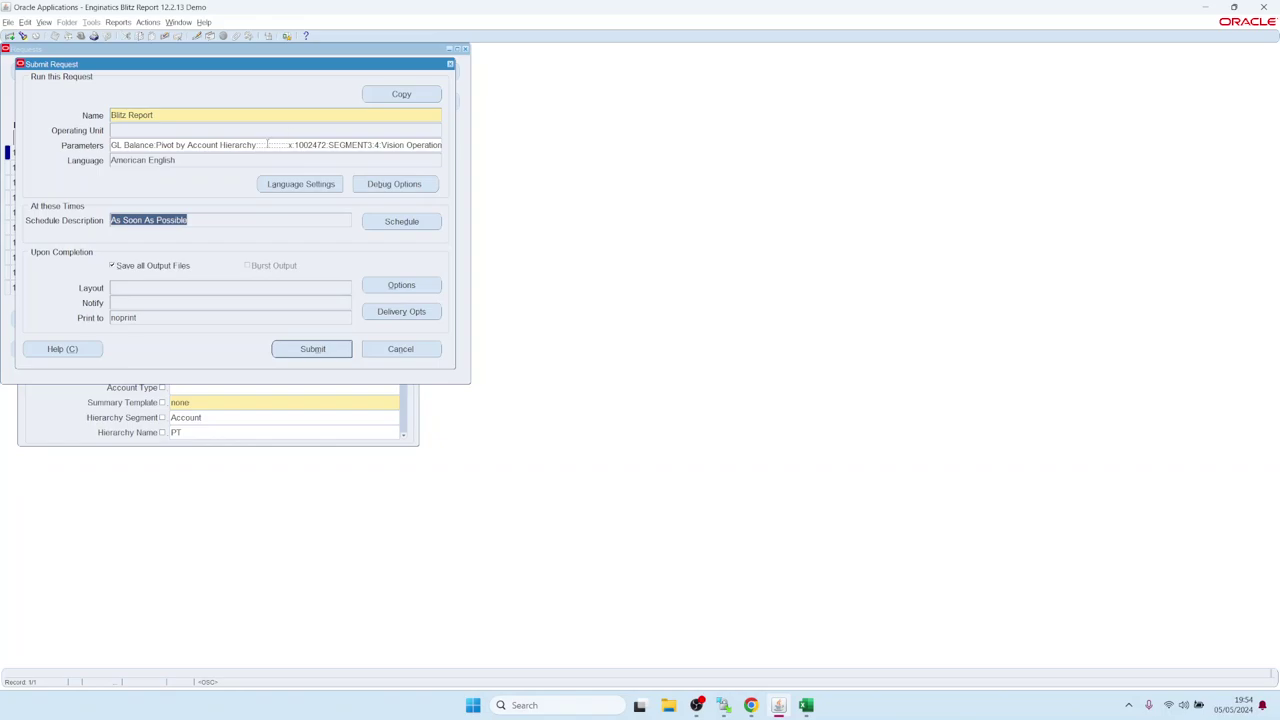
Review the Email, FTP and WebDav delivery options, then cancel them and the resubmission.
{"action": "left_click", "coordinate": [386, 318]}
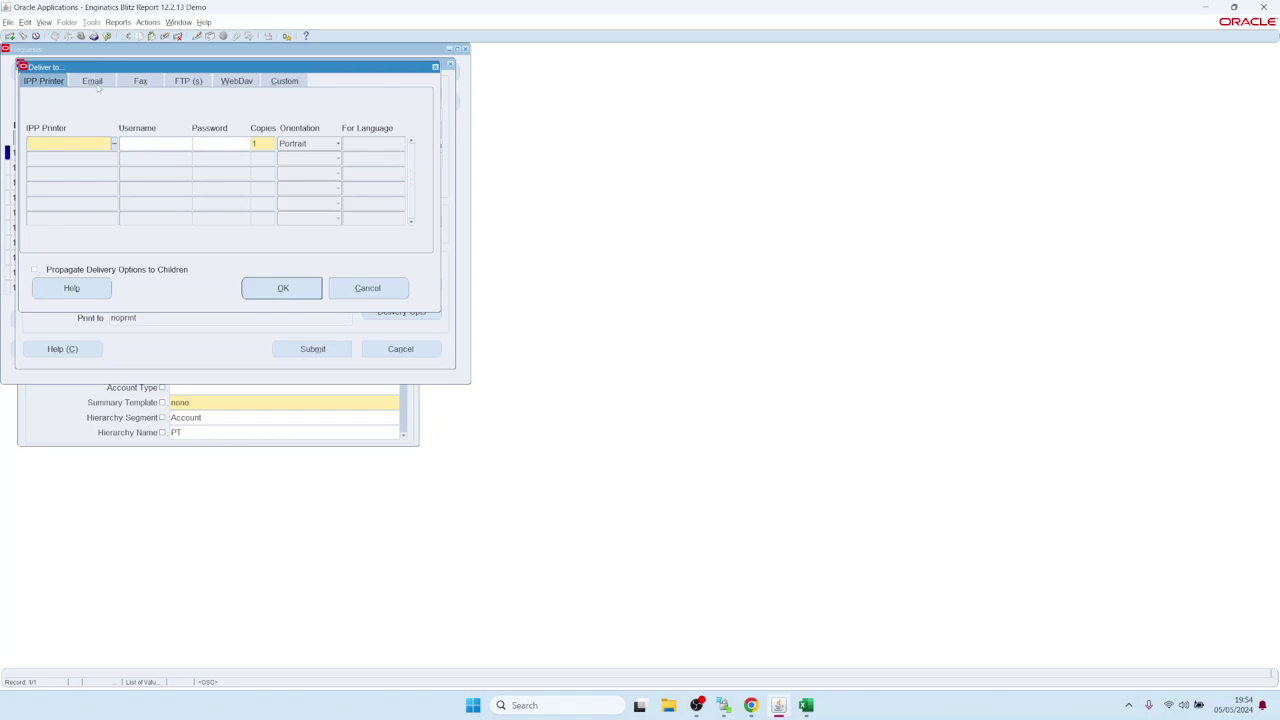
{"action": "left_click", "coordinate": [97, 86]}
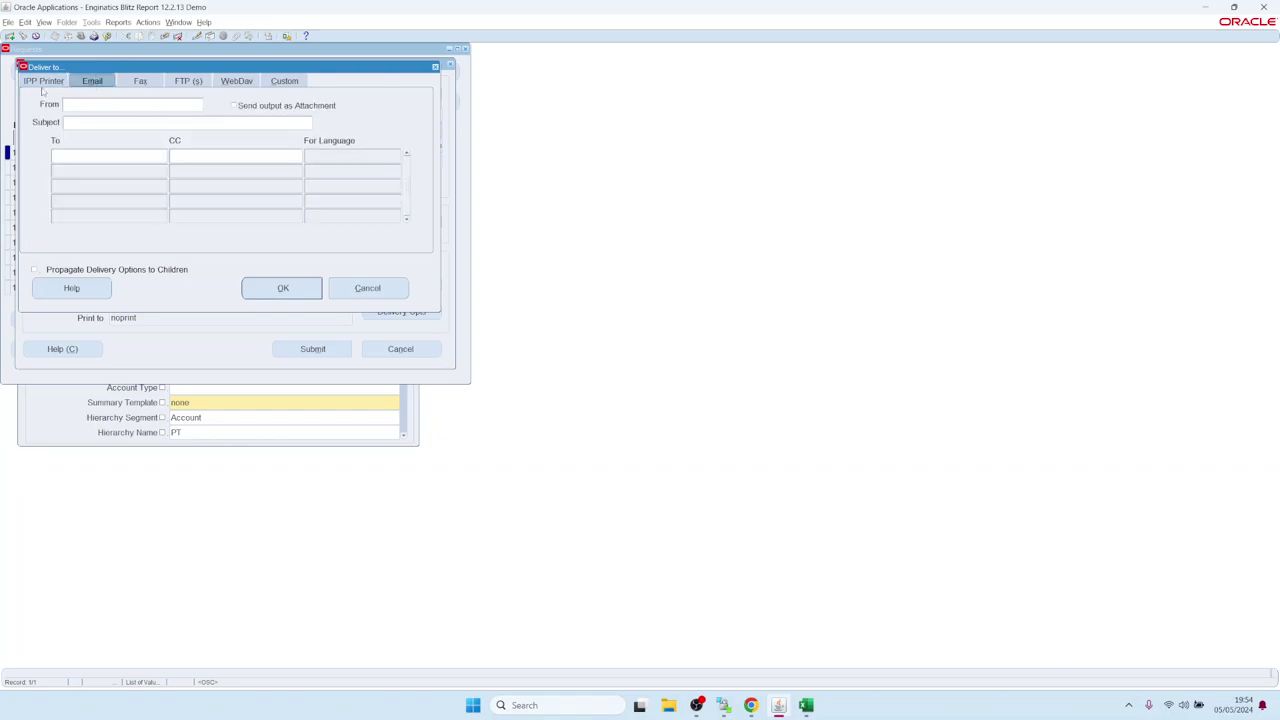
{"action": "left_click", "coordinate": [188, 81]}
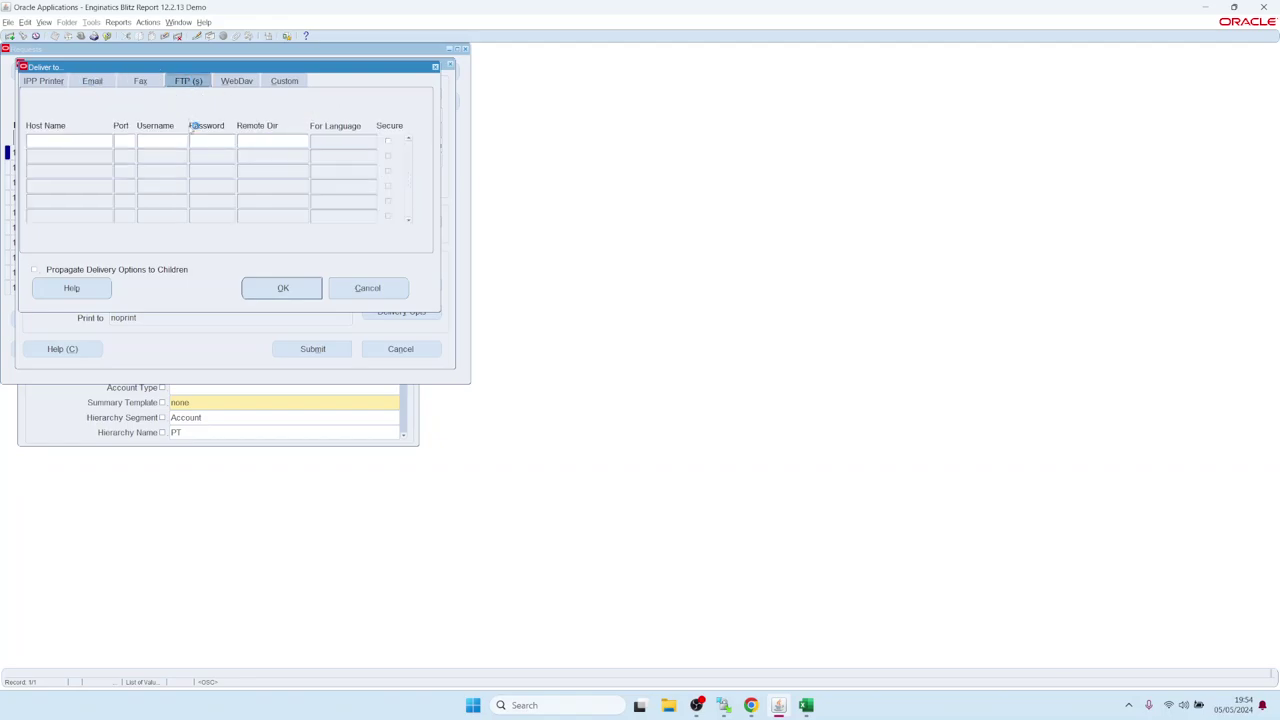
{"action": "left_click", "coordinate": [237, 83]}
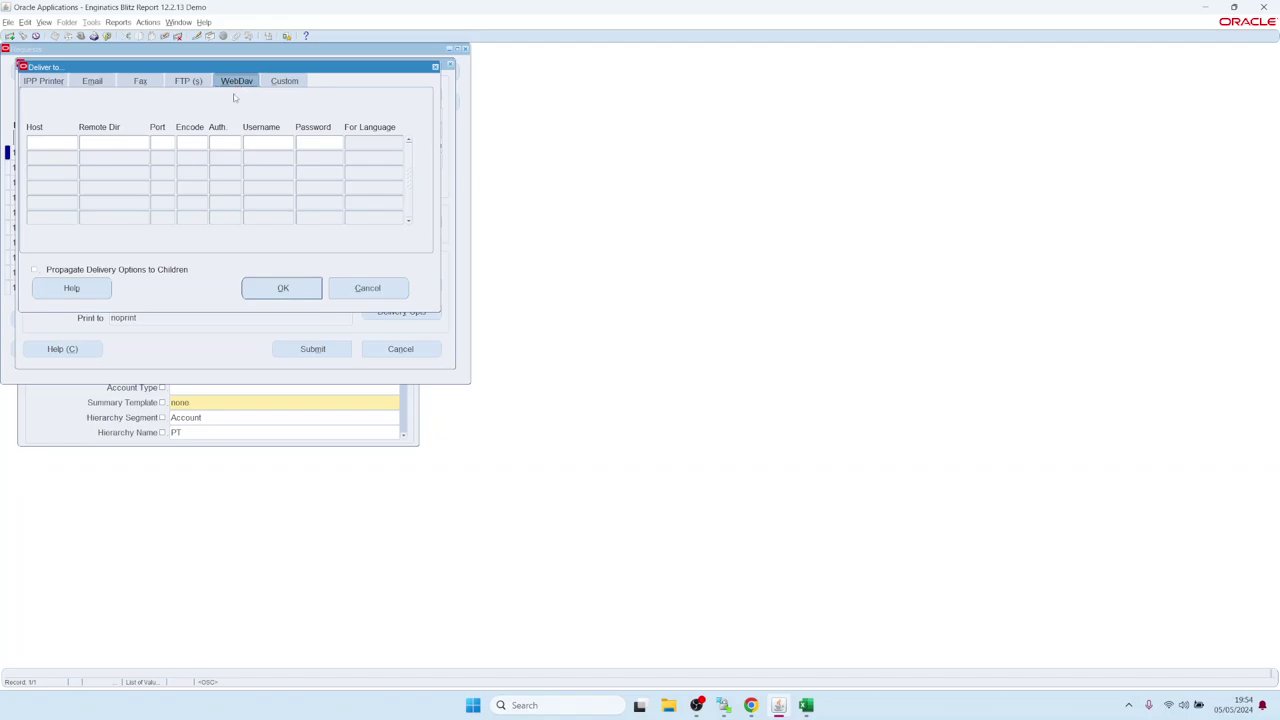
{"action": "left_click", "coordinate": [368, 288]}
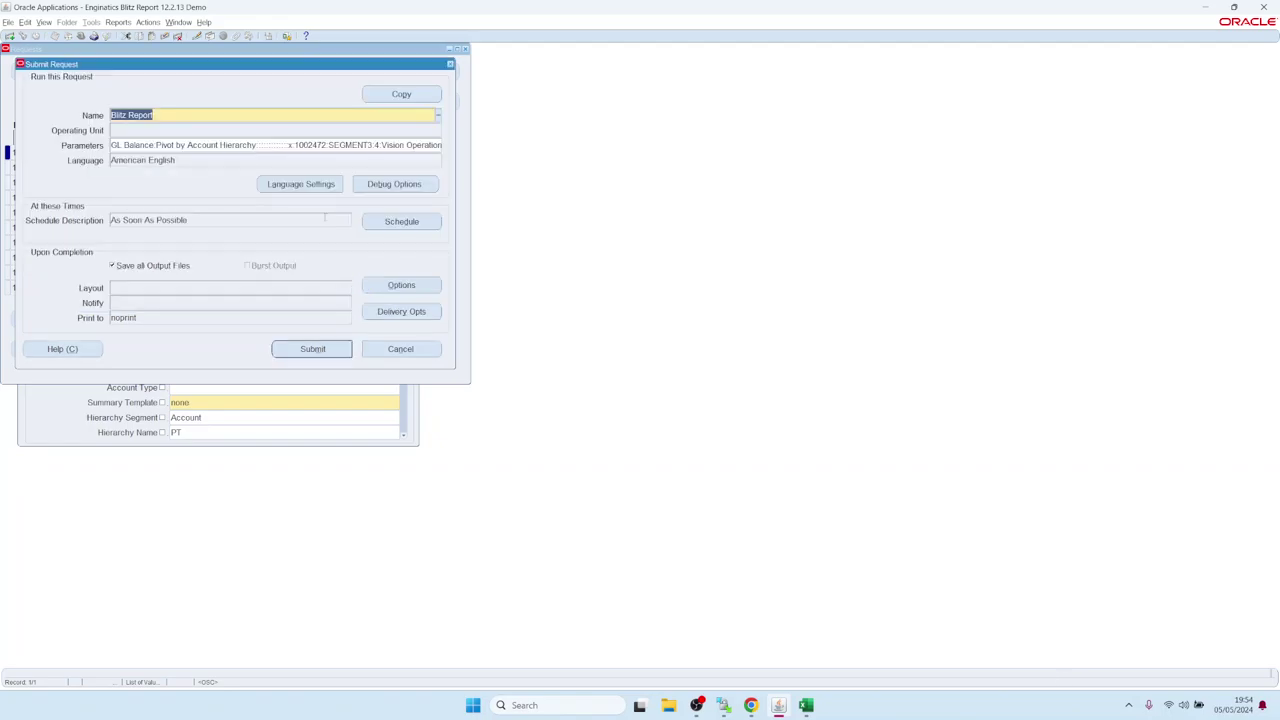
{"action": "left_click", "coordinate": [450, 64]}
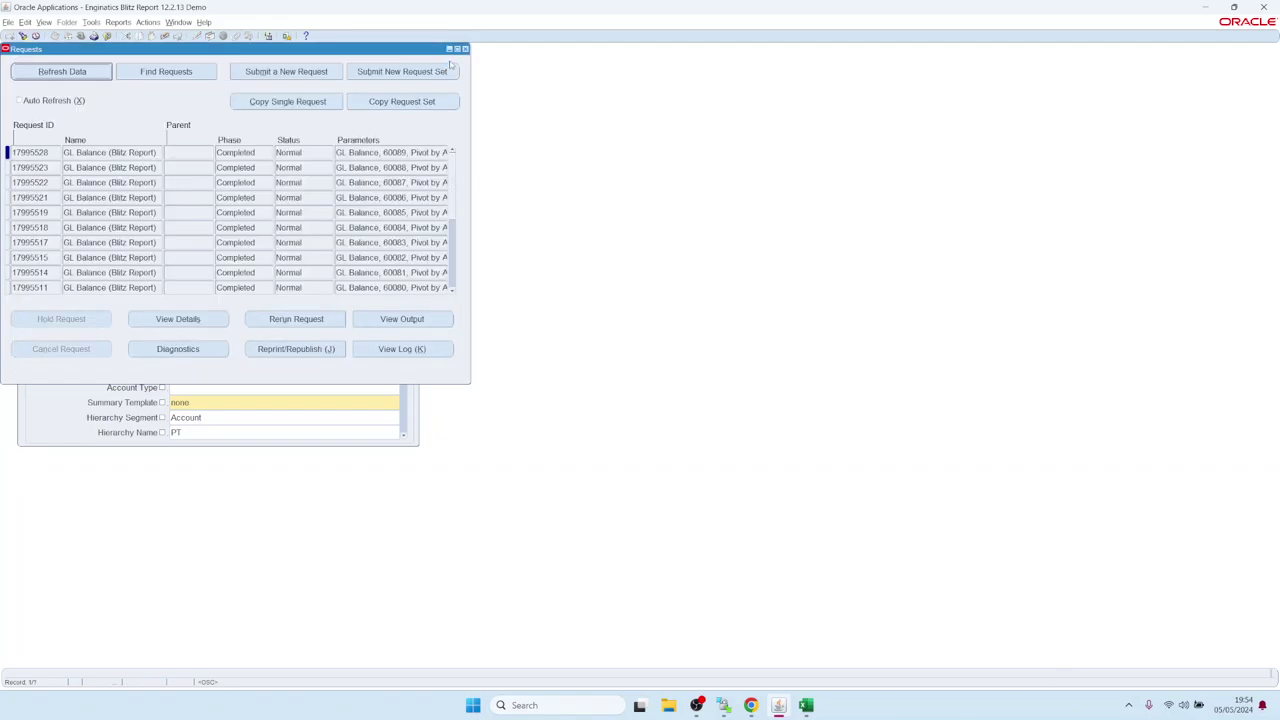
Close the Requests window to get back to the GL Balance form.
{"action": "left_click", "coordinate": [464, 48]}
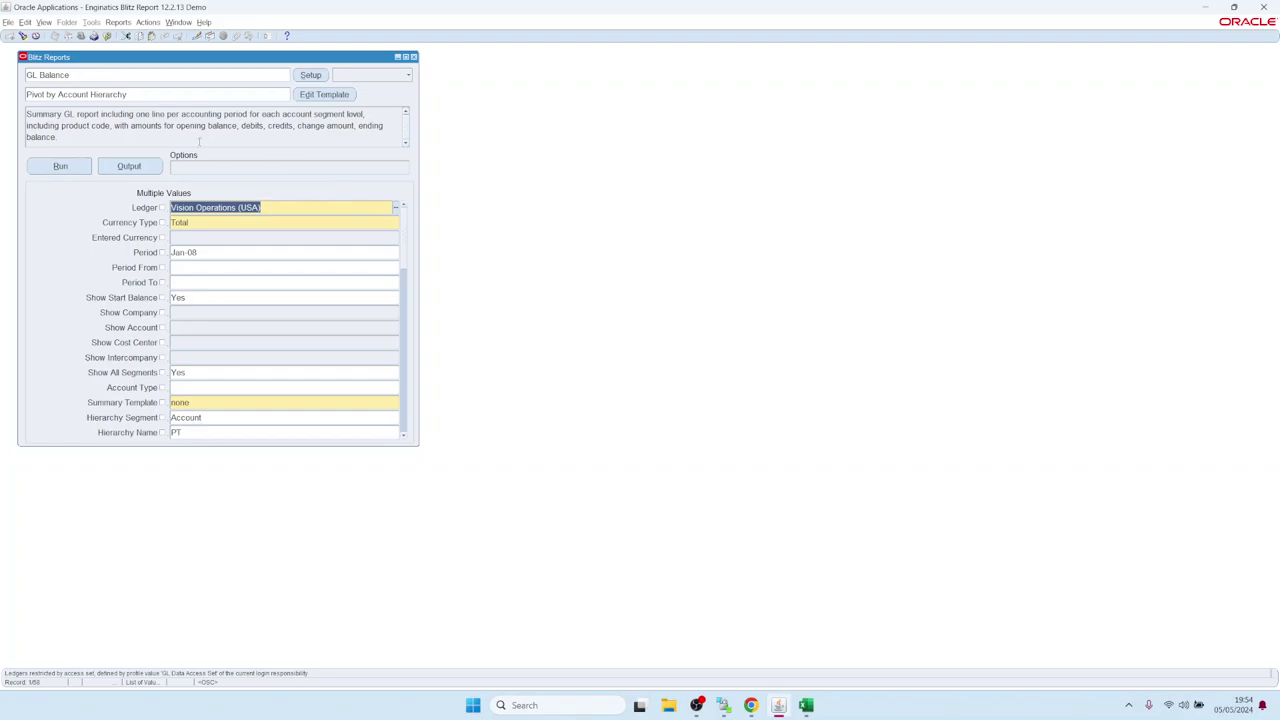
Set the report's Email option to the user's own address from the lookup, then close Options.
{"action": "left_click", "coordinate": [287, 169]}
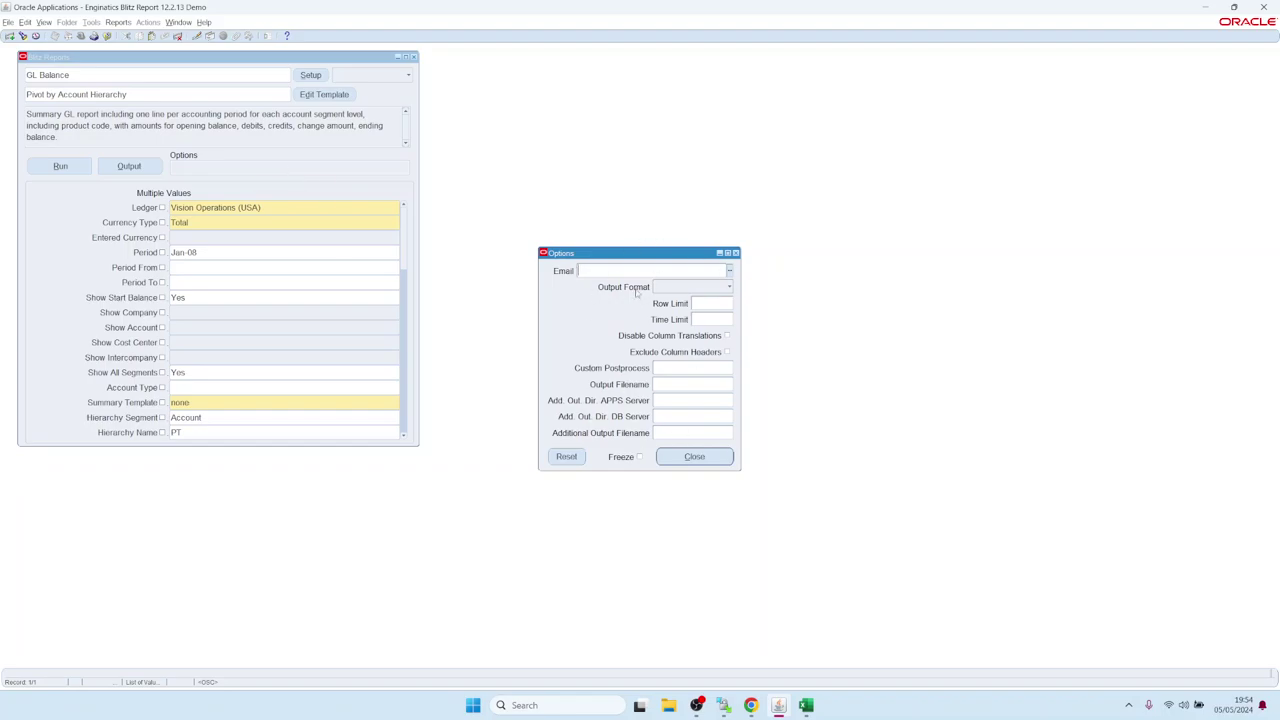
{"action": "left_click_drag", "start_coordinate": [647, 257], "coordinate": [607, 234]}
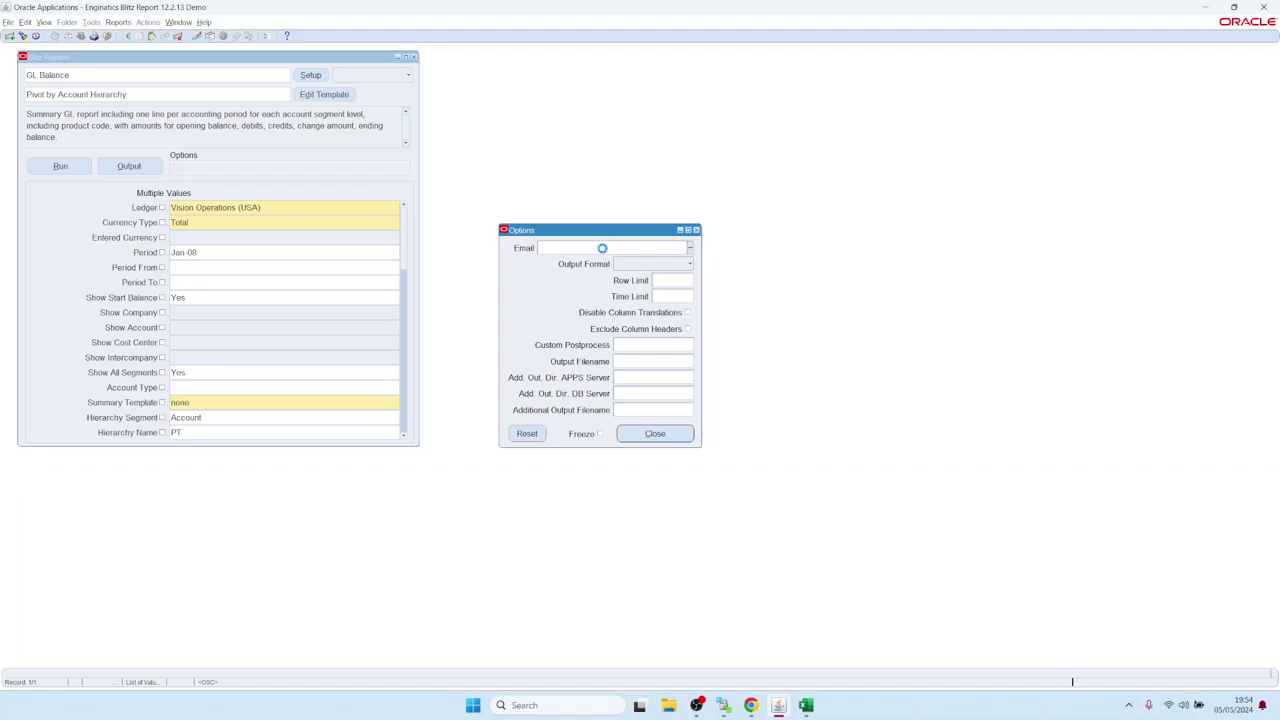
{"action": "double_click", "coordinate": [603, 248]}
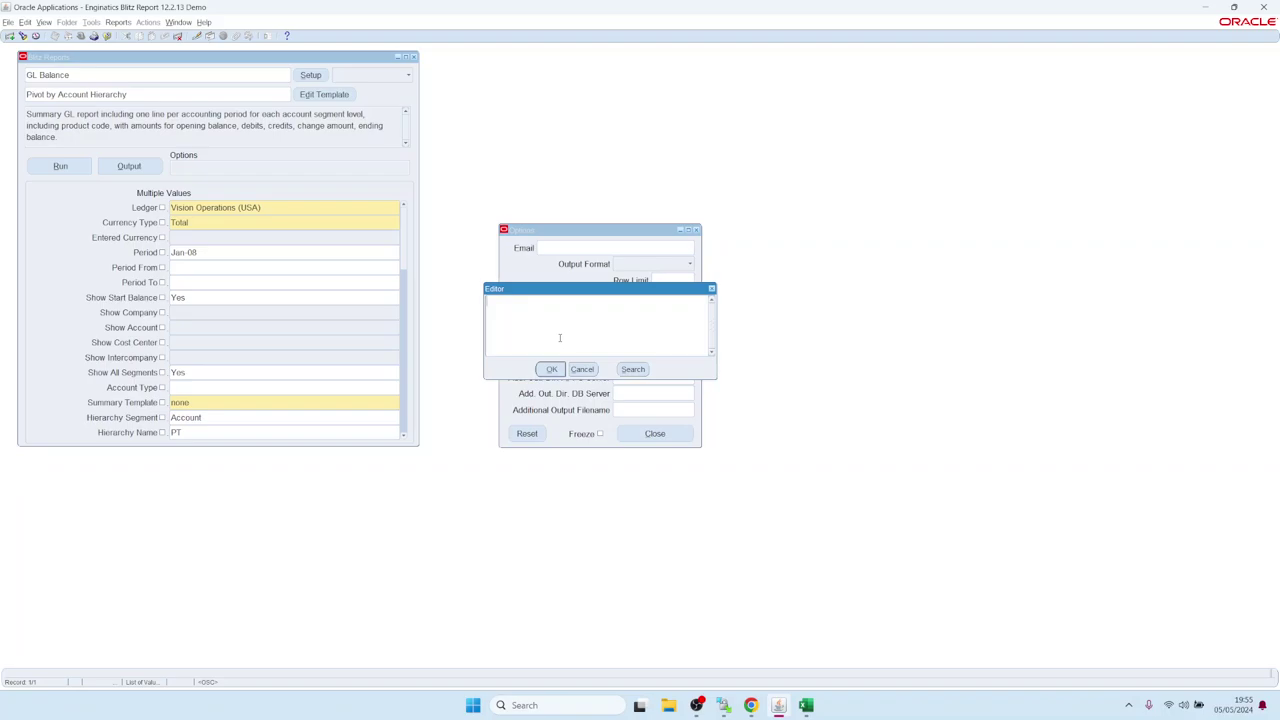
{"action": "left_click", "coordinate": [583, 369]}
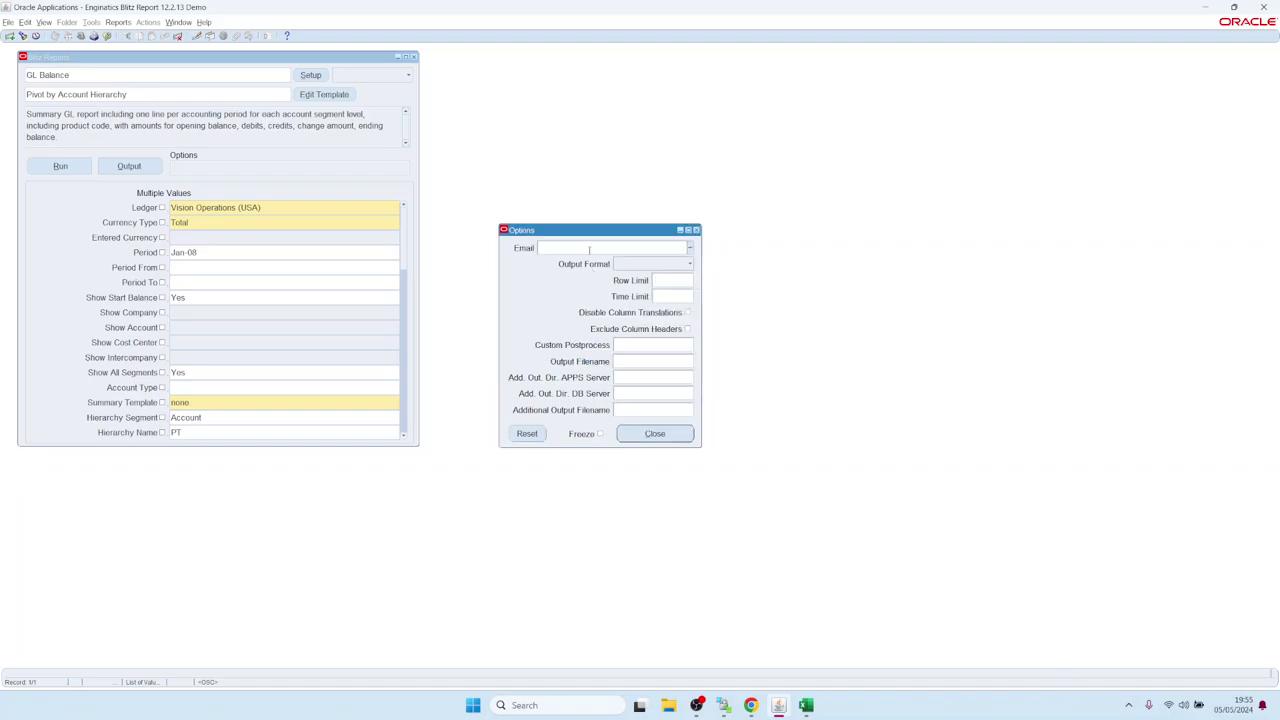
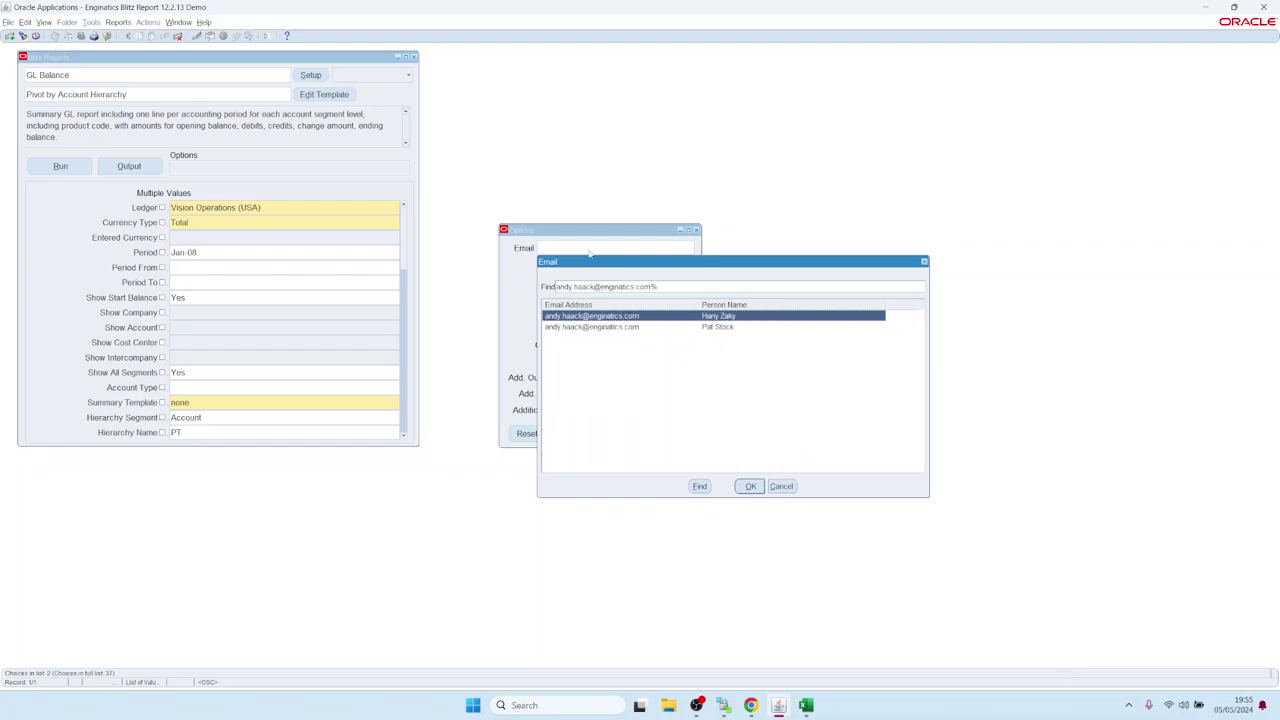
{"action": "key", "text": "Down"}
{"action": "key", "text": "Return"}
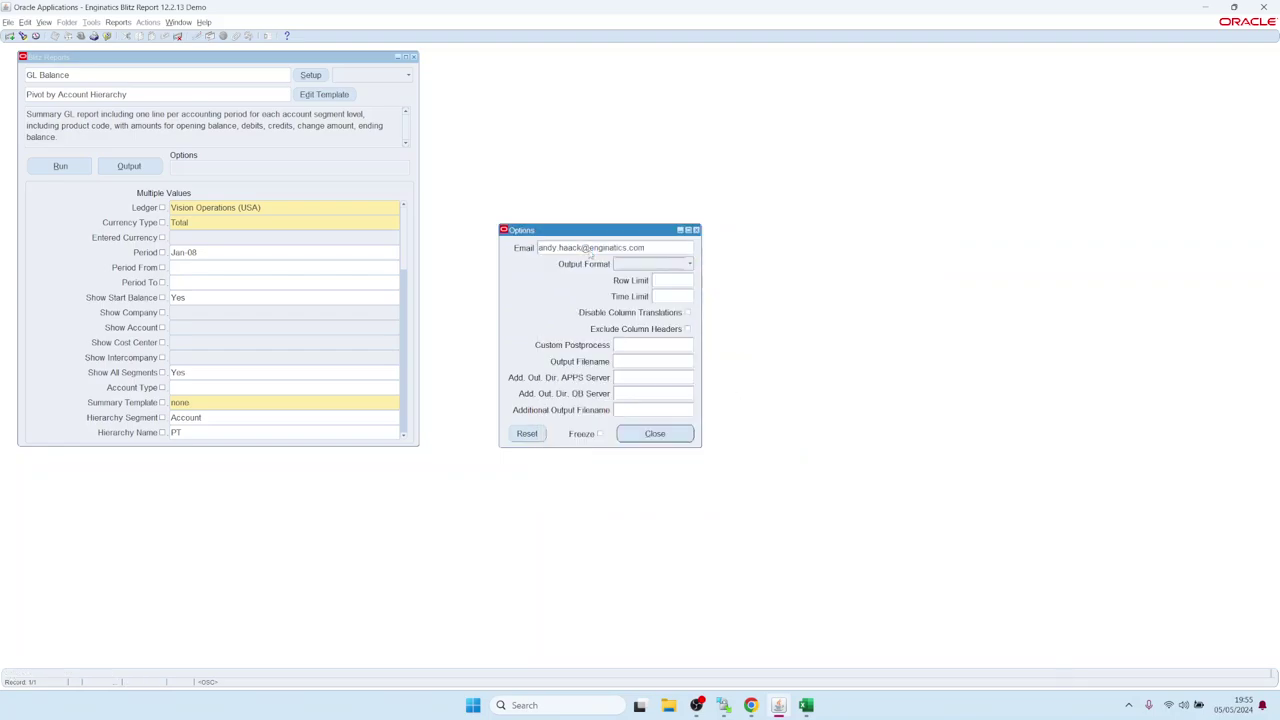
{"action": "left_click", "coordinate": [645, 433]}
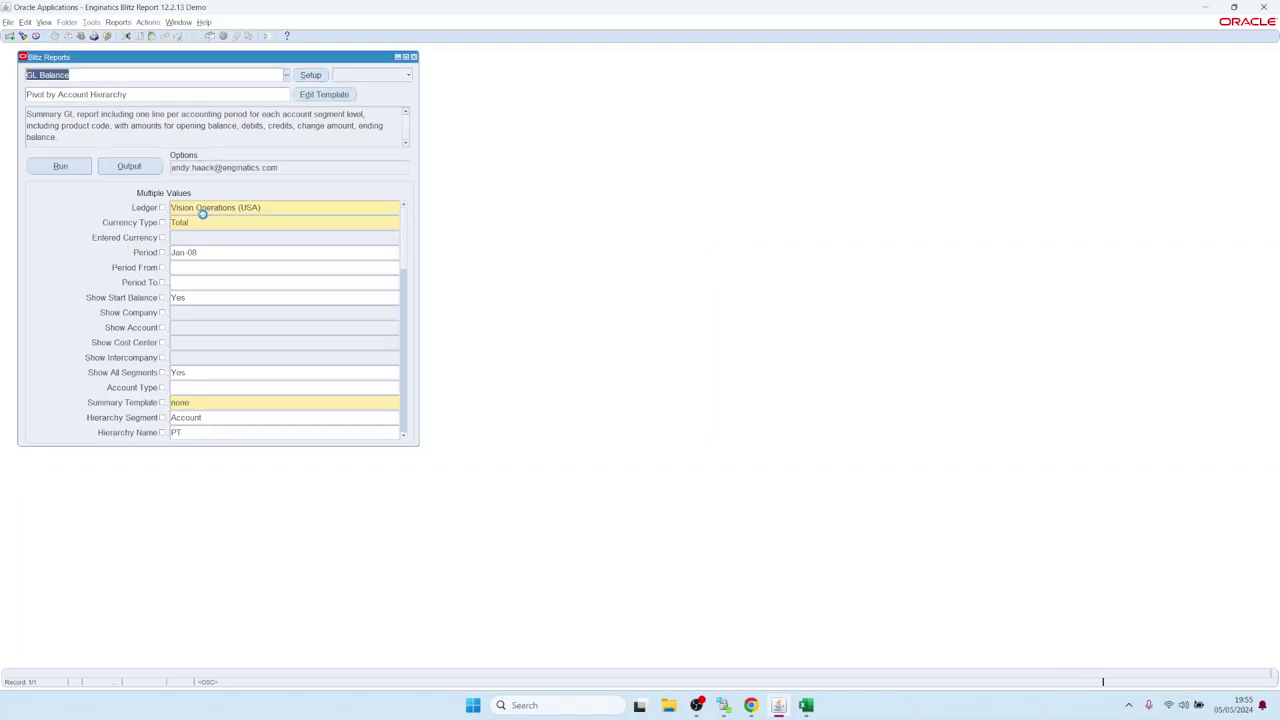
Rerun the GL Balance report with the email option, then return to Oracle Applications.
{"action": "left_click", "coordinate": [70, 170]}
{"action": "left_click", "coordinate": [44, 22]}
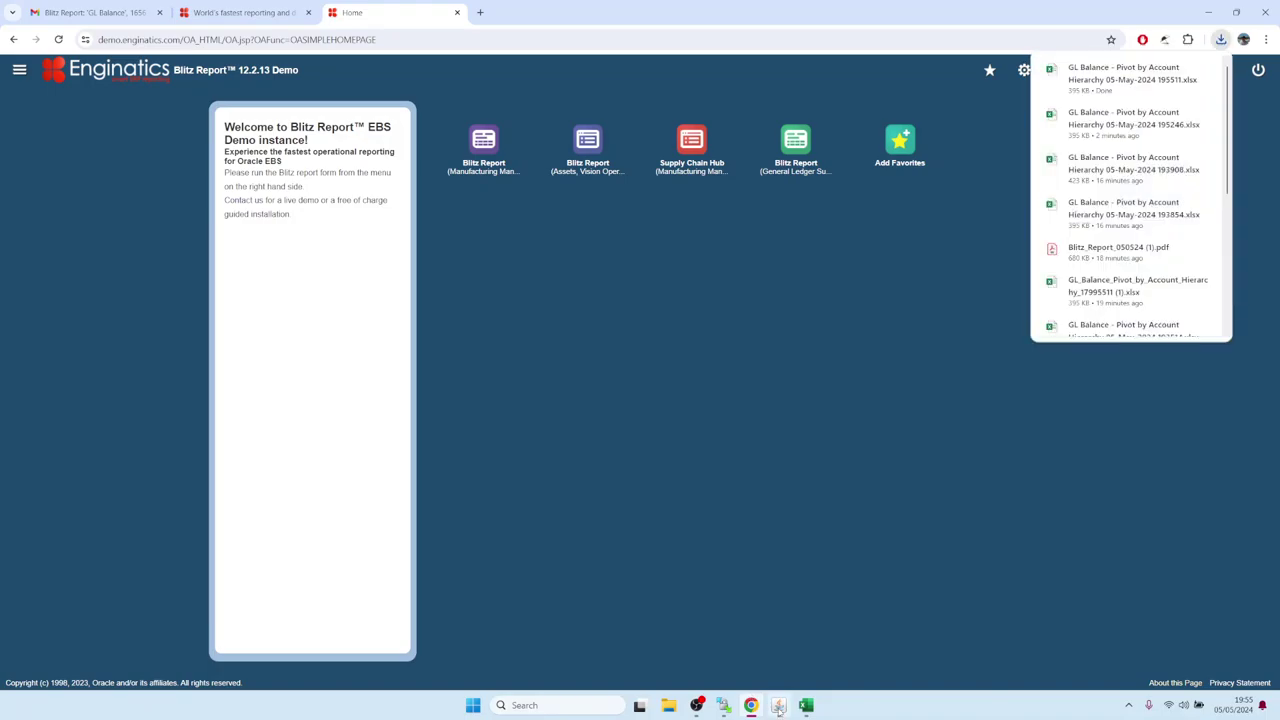
{"action": "left_click", "coordinate": [778, 705]}
{"action": "left_click", "coordinate": [44, 22]}
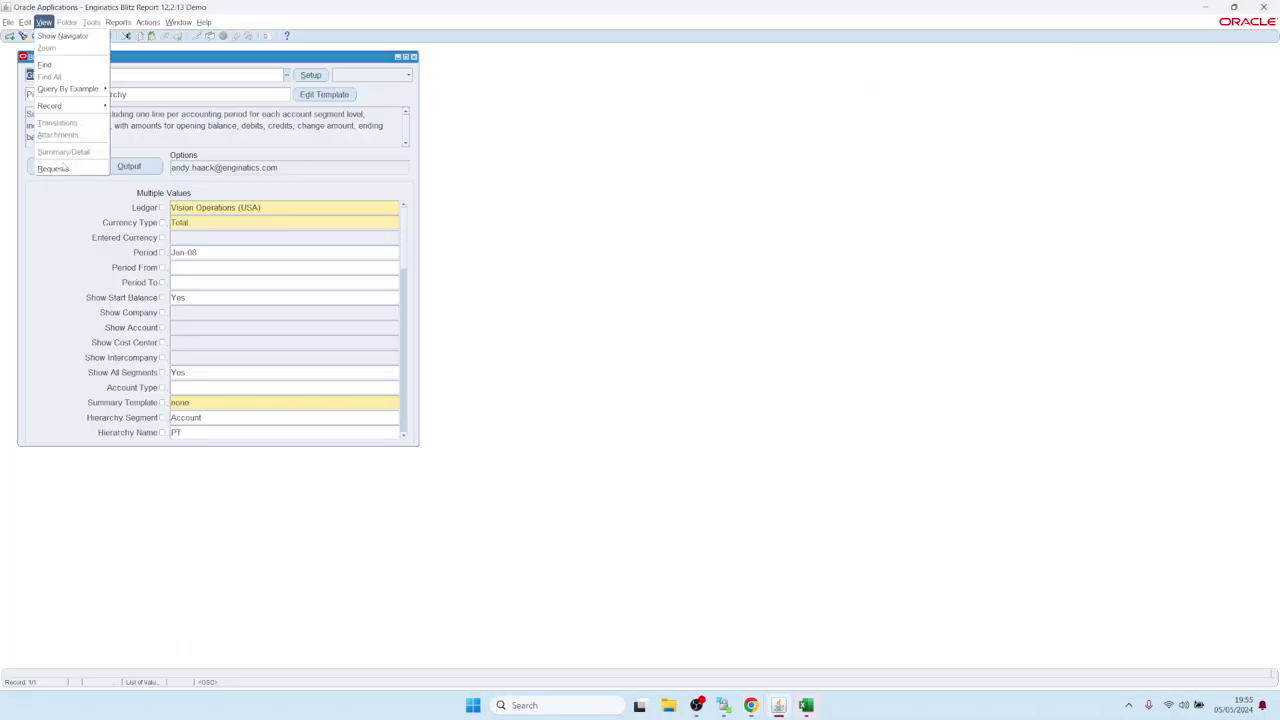
Open the delivery options of GL Balance request 17995529 through its request details.
{"action": "left_click", "coordinate": [55, 168]}
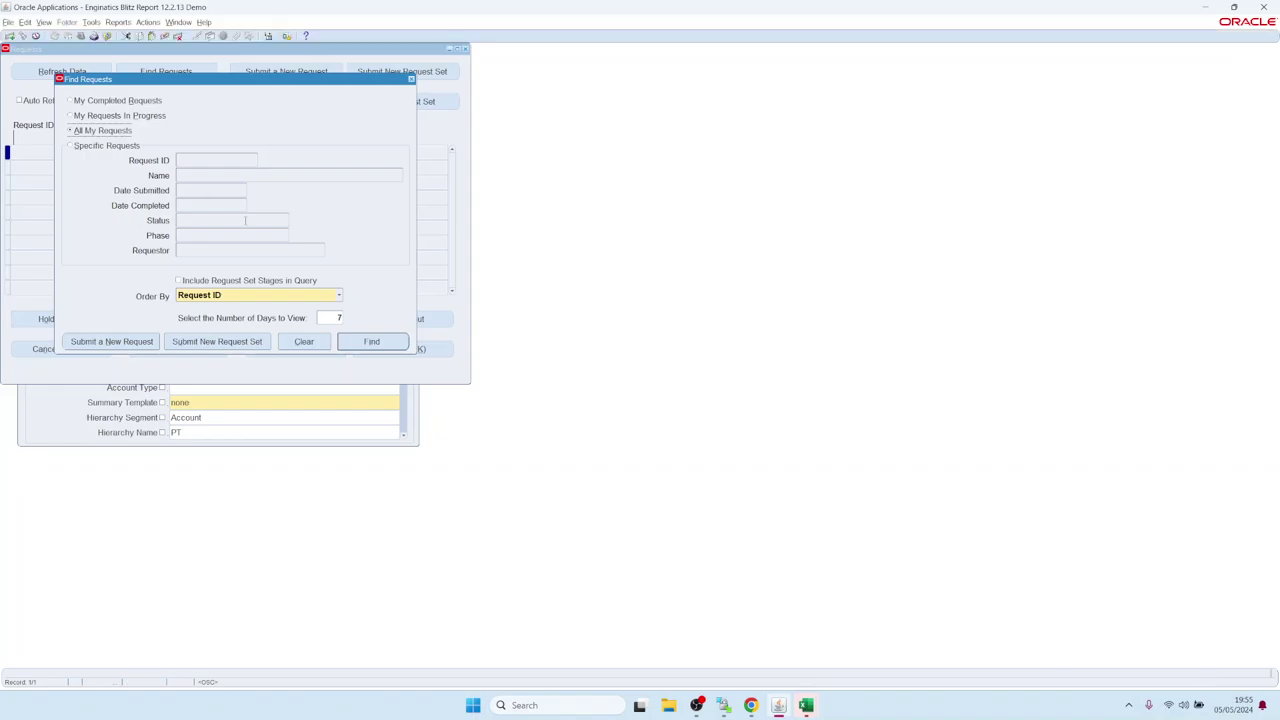
{"action": "left_click", "coordinate": [353, 341]}
{"action": "left_click", "coordinate": [103, 152]}
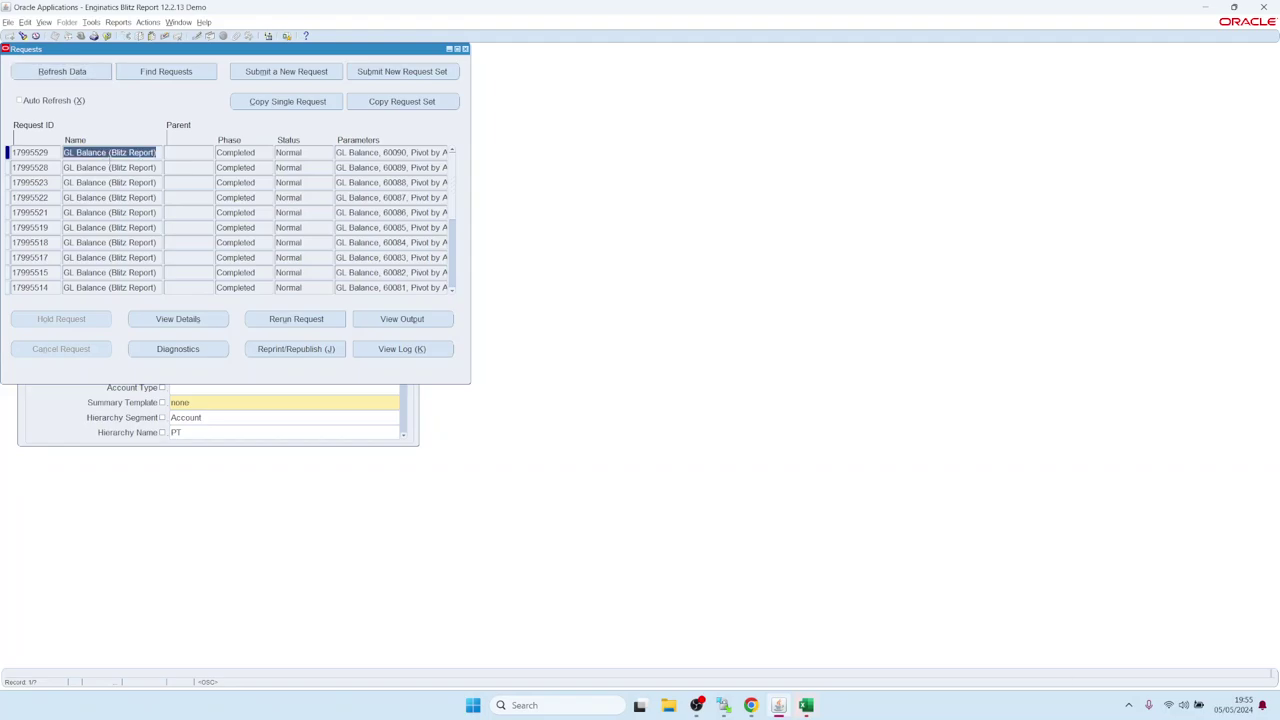
{"action": "left_click", "coordinate": [177, 320]}
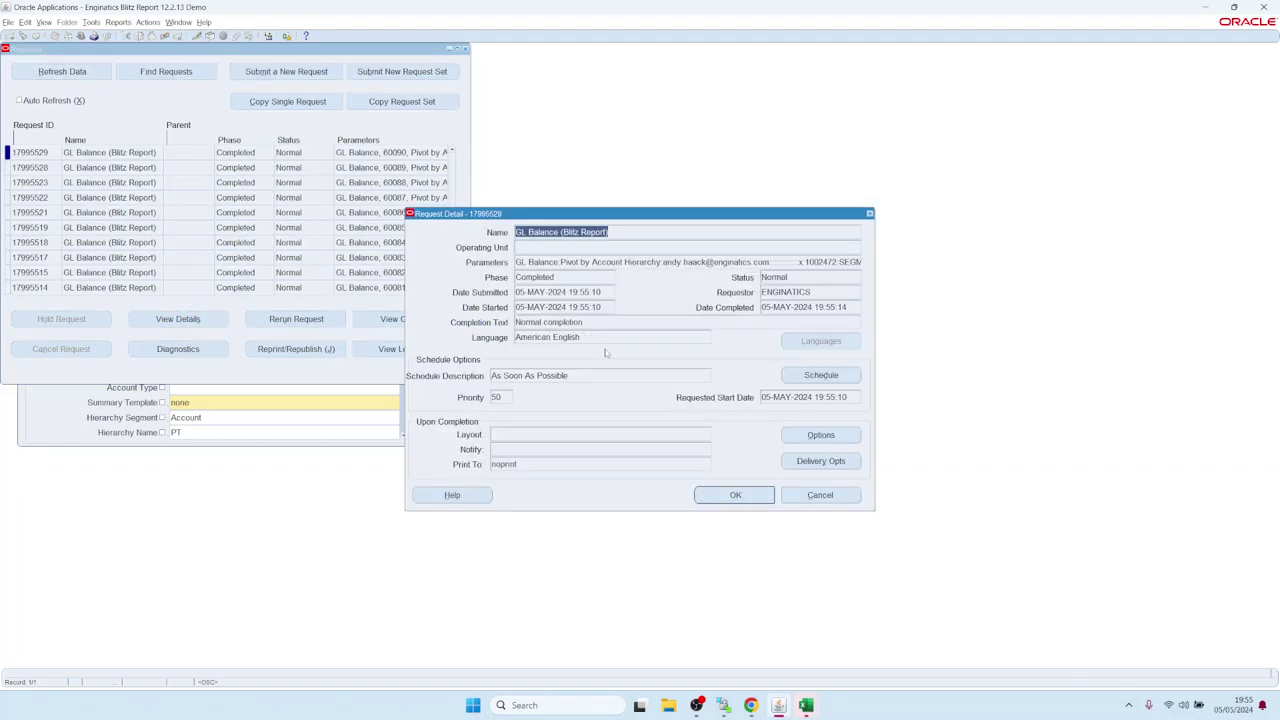
{"action": "left_click", "coordinate": [821, 461]}
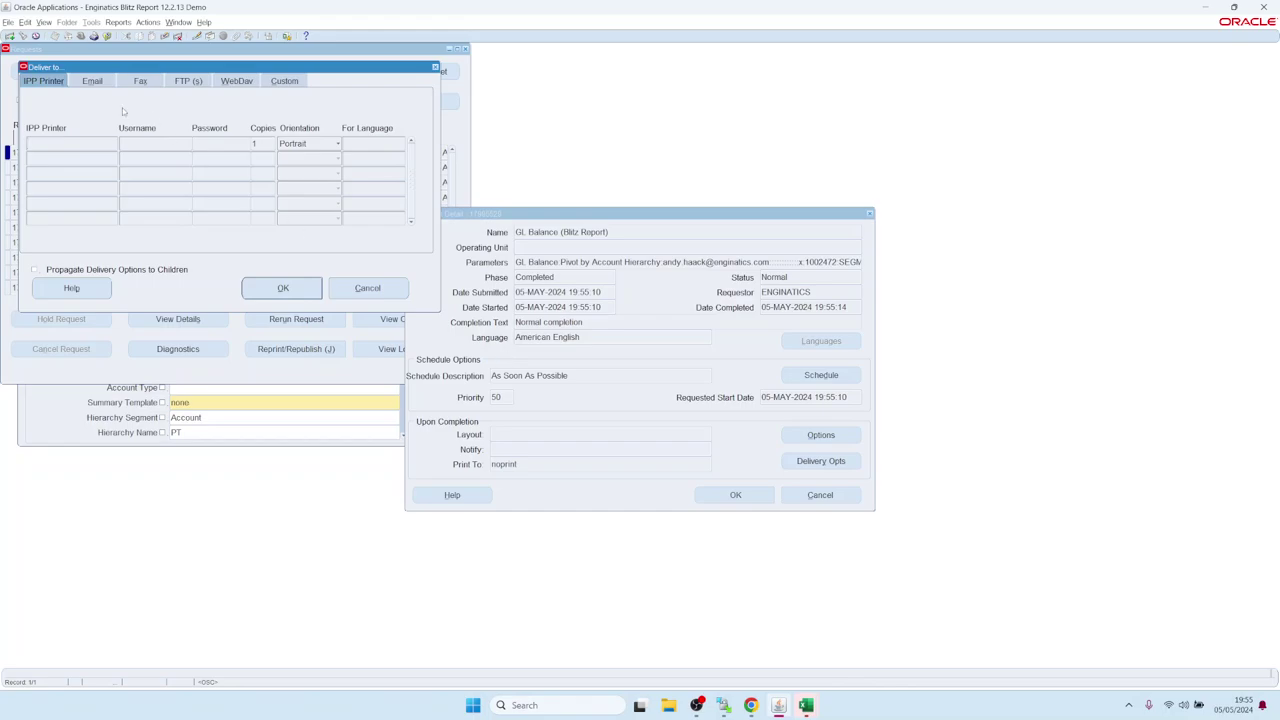
Inspect the request's Email delivery subject, checking its report name, row count and user name placeholders.
{"action": "left_click", "coordinate": [94, 82]}
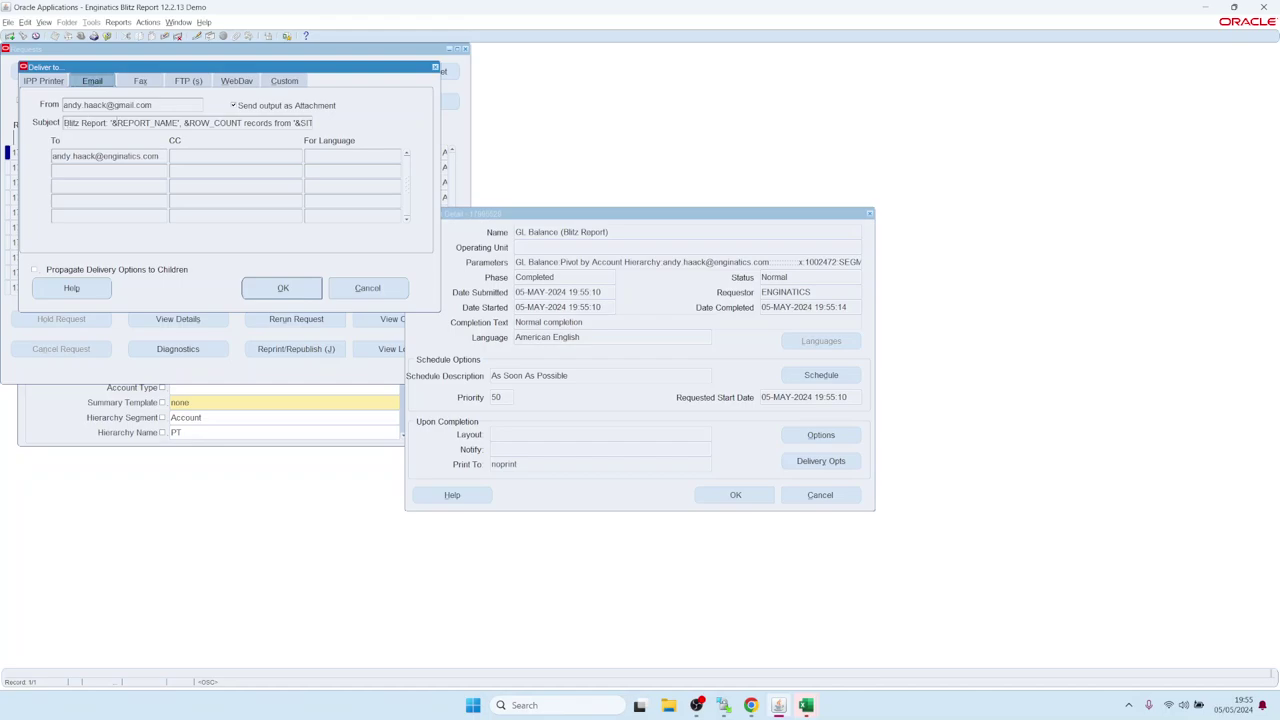
{"action": "left_click_drag", "start_coordinate": [68, 122], "coordinate": [350, 128]}
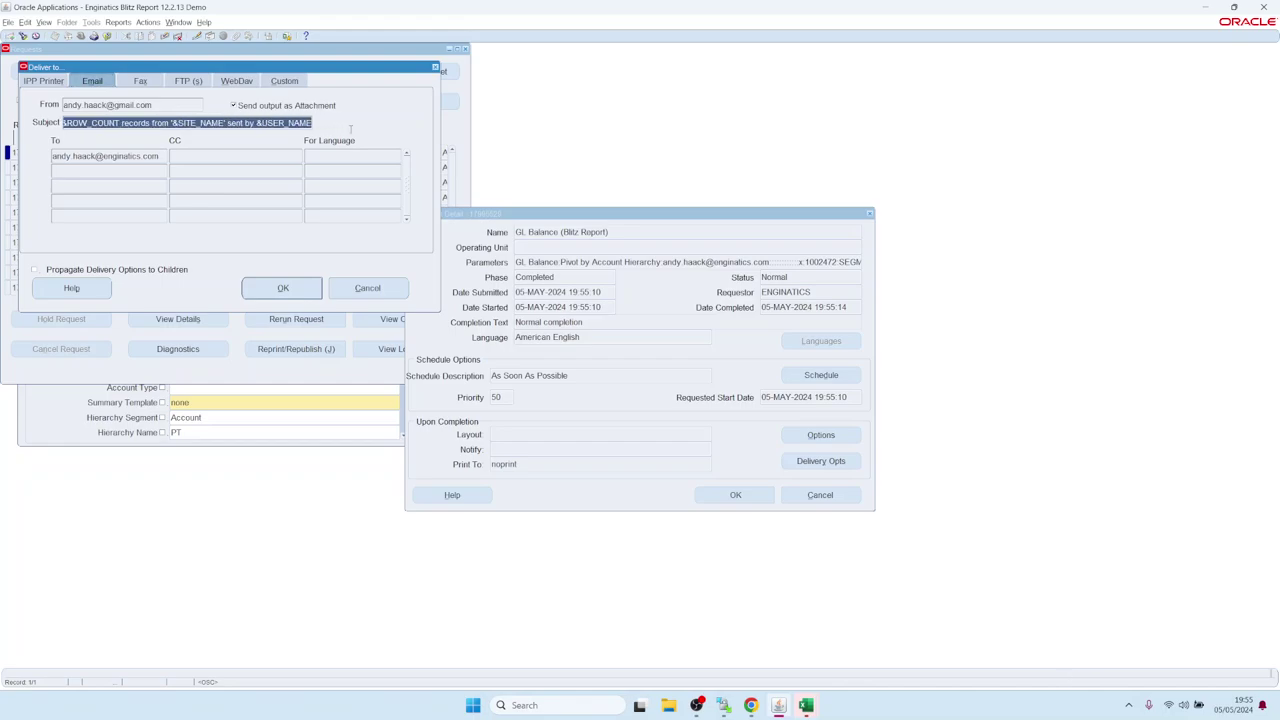
{"action": "key", "text": "Home"}
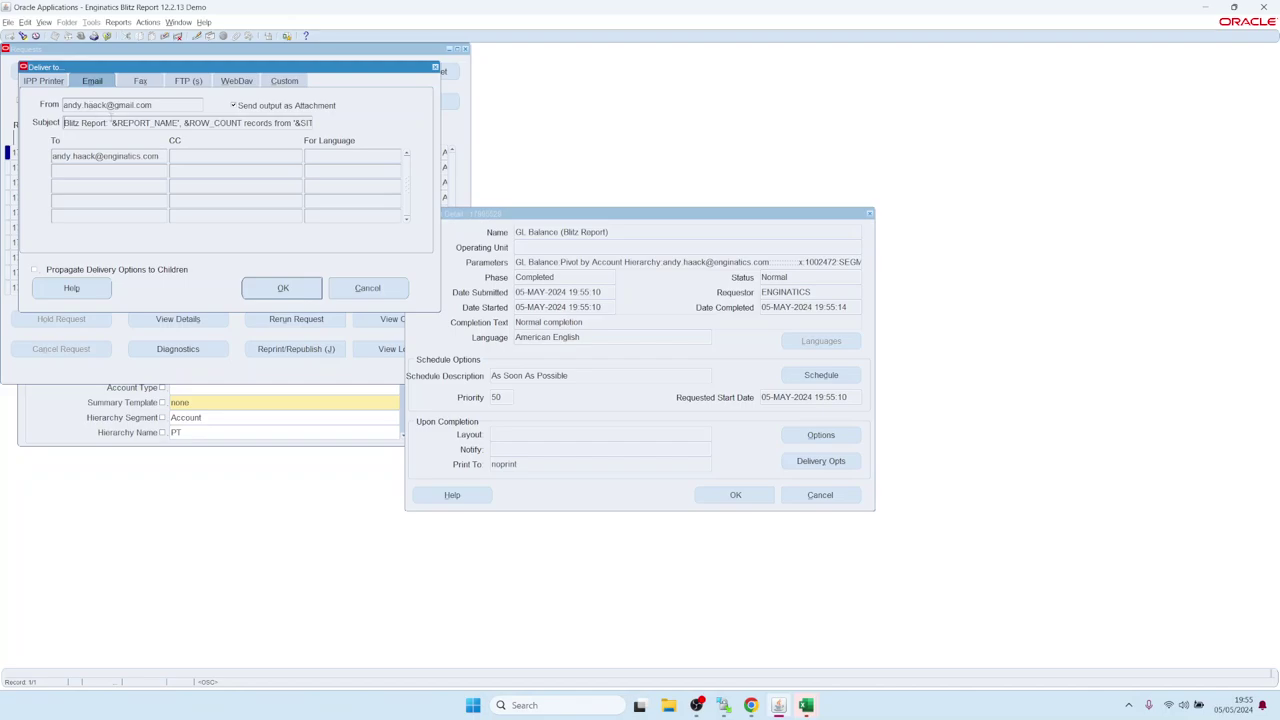
{"action": "left_click_drag", "start_coordinate": [111, 123], "coordinate": [242, 123]}
{"action": "left_click_drag", "start_coordinate": [184, 123], "coordinate": [337, 124]}
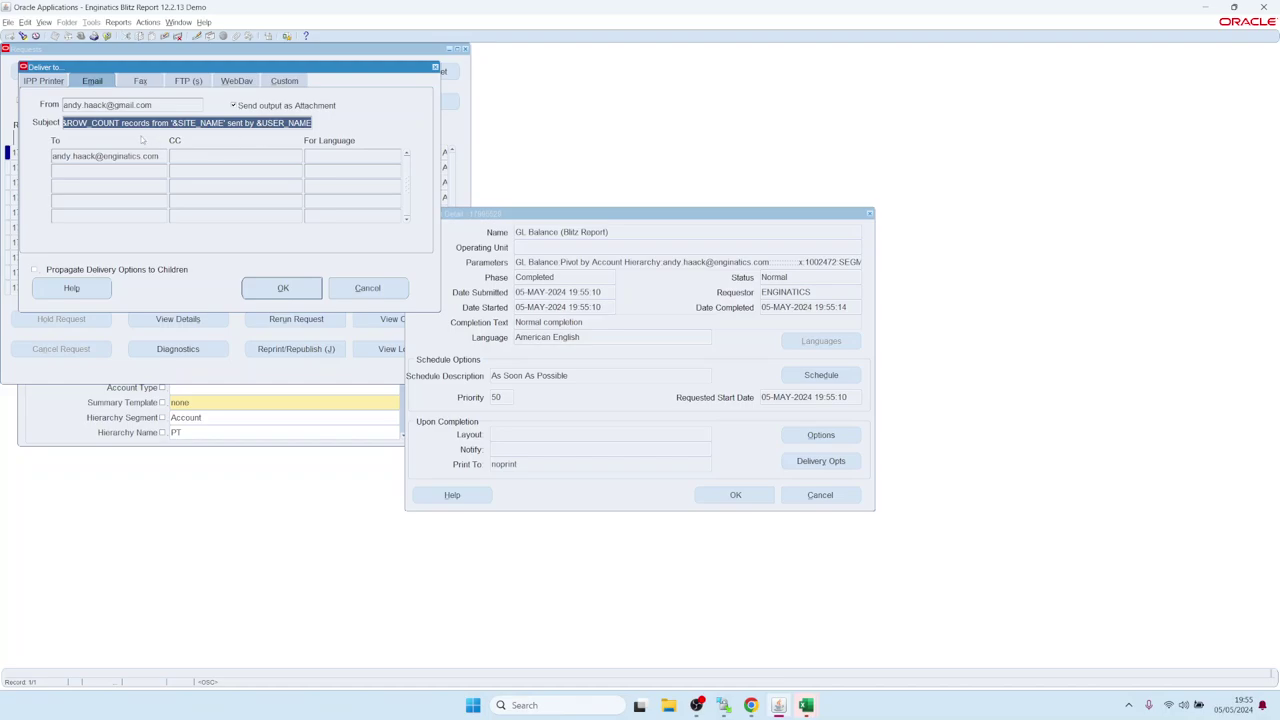
{"action": "left_click", "coordinate": [751, 705]}
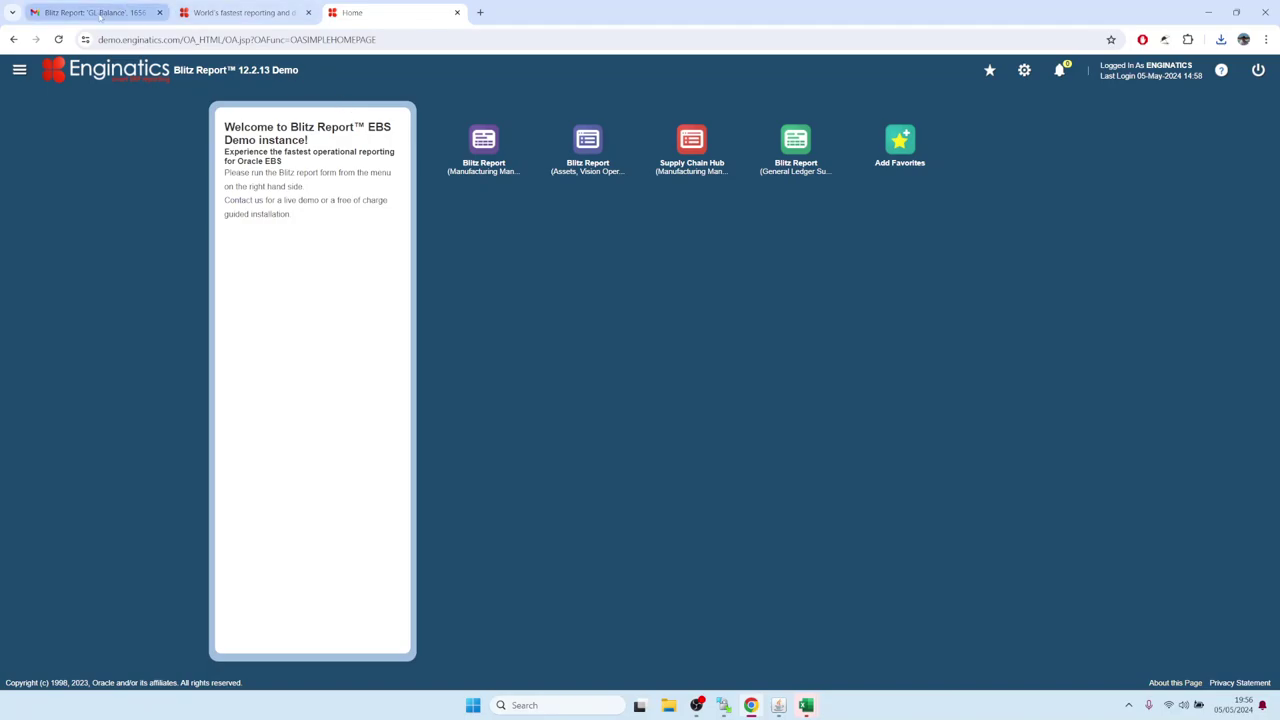
Open the 1656-record 'GL Balance' e-mail in Gmail and download GL_Balance_Pivot_by_Account_Hierarchy_17995519.xlsx.
{"action": "left_click", "coordinate": [94, 14]}
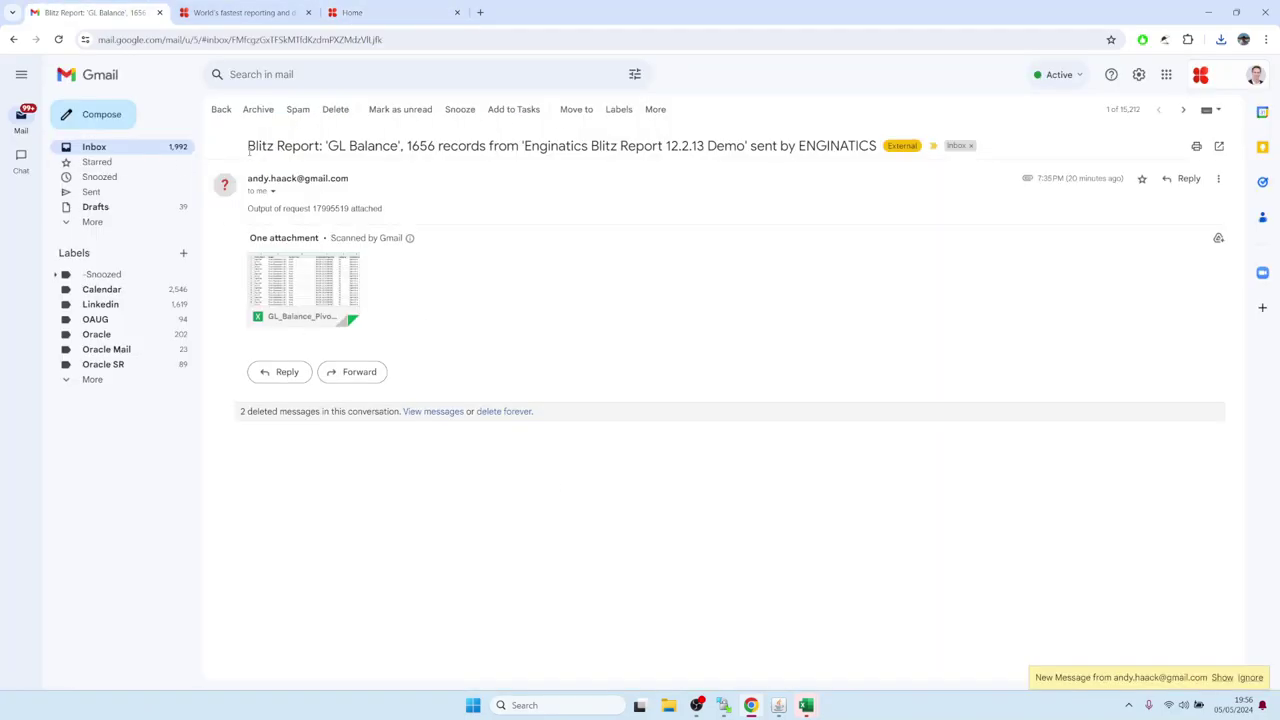
{"action": "left_click_drag", "start_coordinate": [249, 151], "coordinate": [888, 143]}
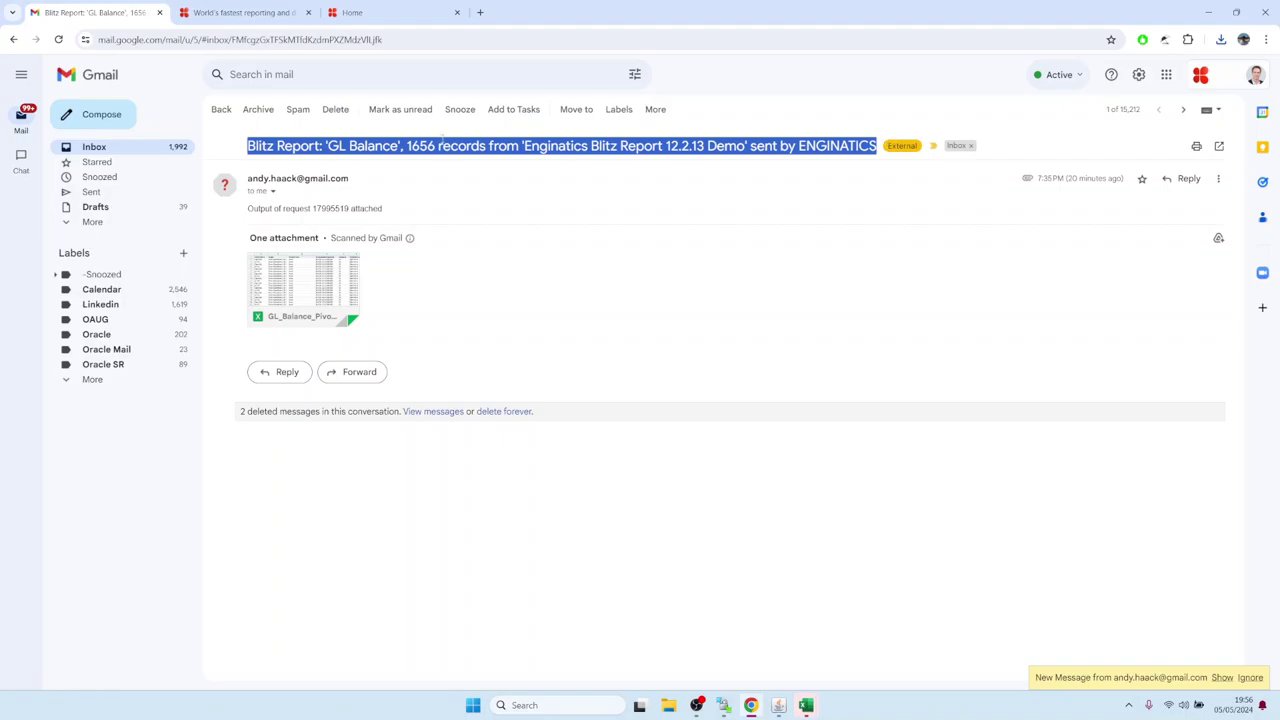
{"action": "left_click", "coordinate": [441, 141]}
{"action": "left_click_drag", "start_coordinate": [325, 145], "coordinate": [435, 146]}
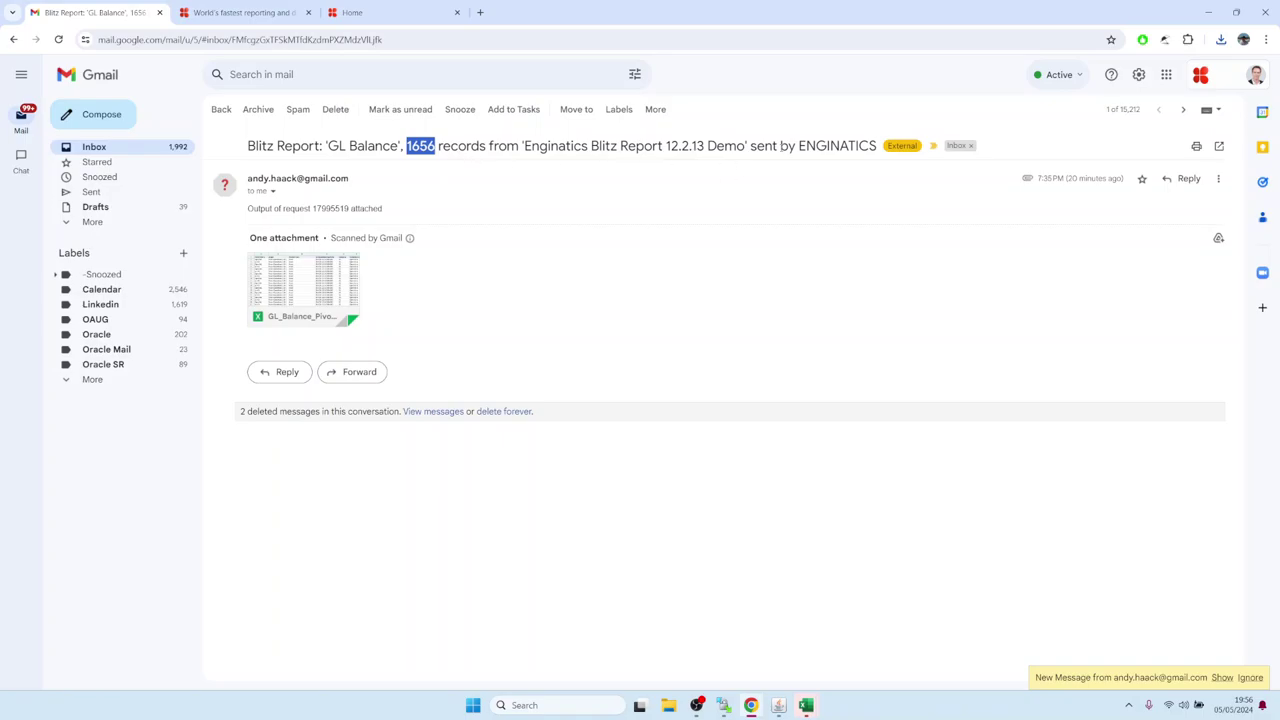
{"action": "left_click", "coordinate": [475, 276]}
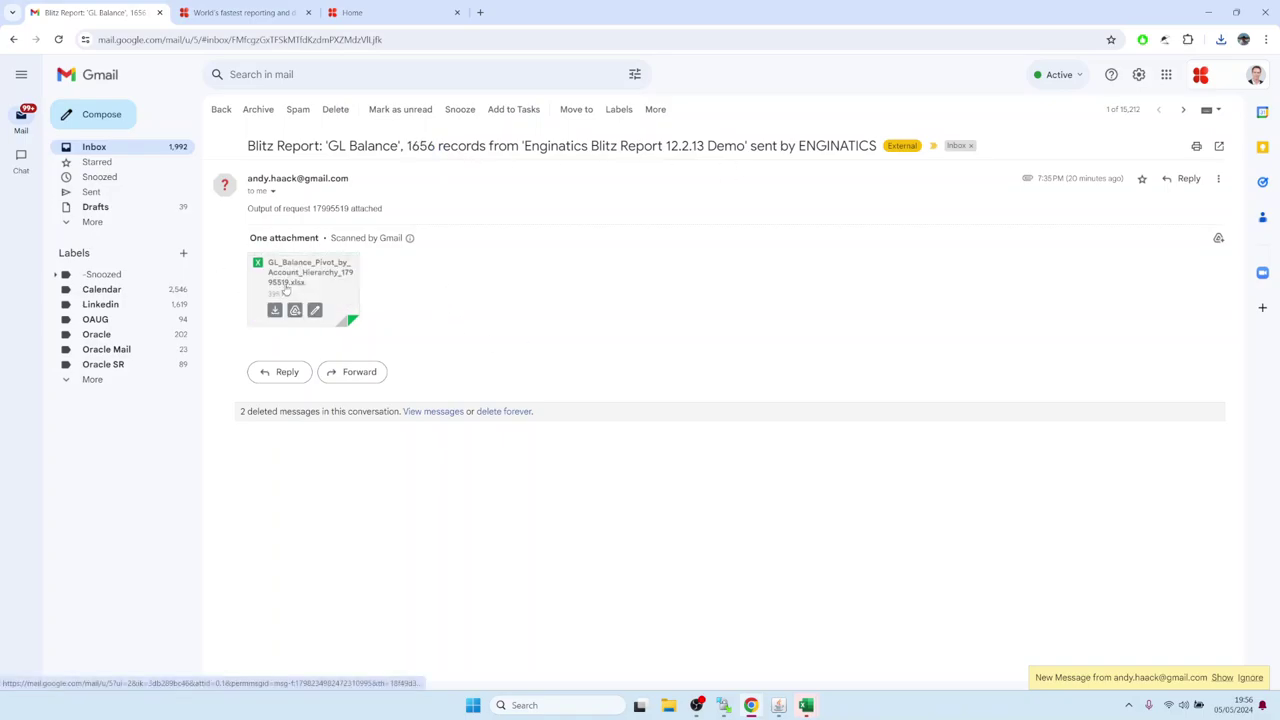
{"action": "mouse_move", "coordinate": [300, 290]}
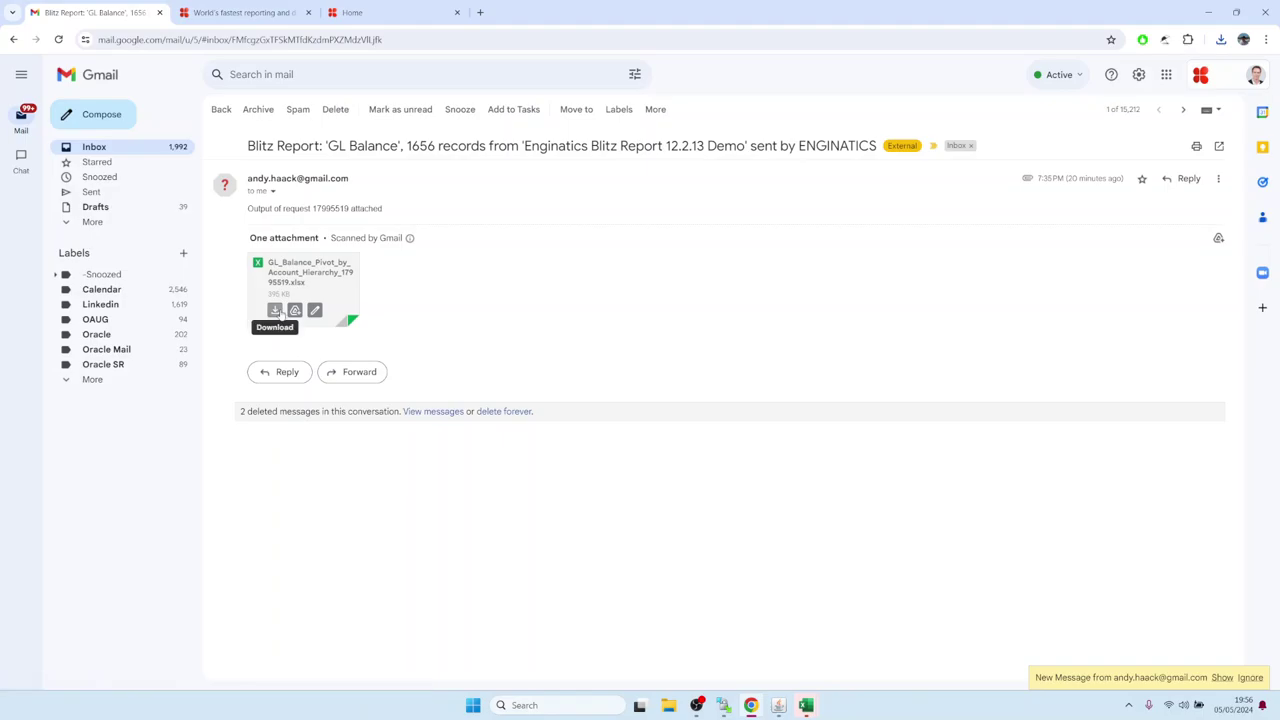
{"action": "left_click", "coordinate": [274, 310]}
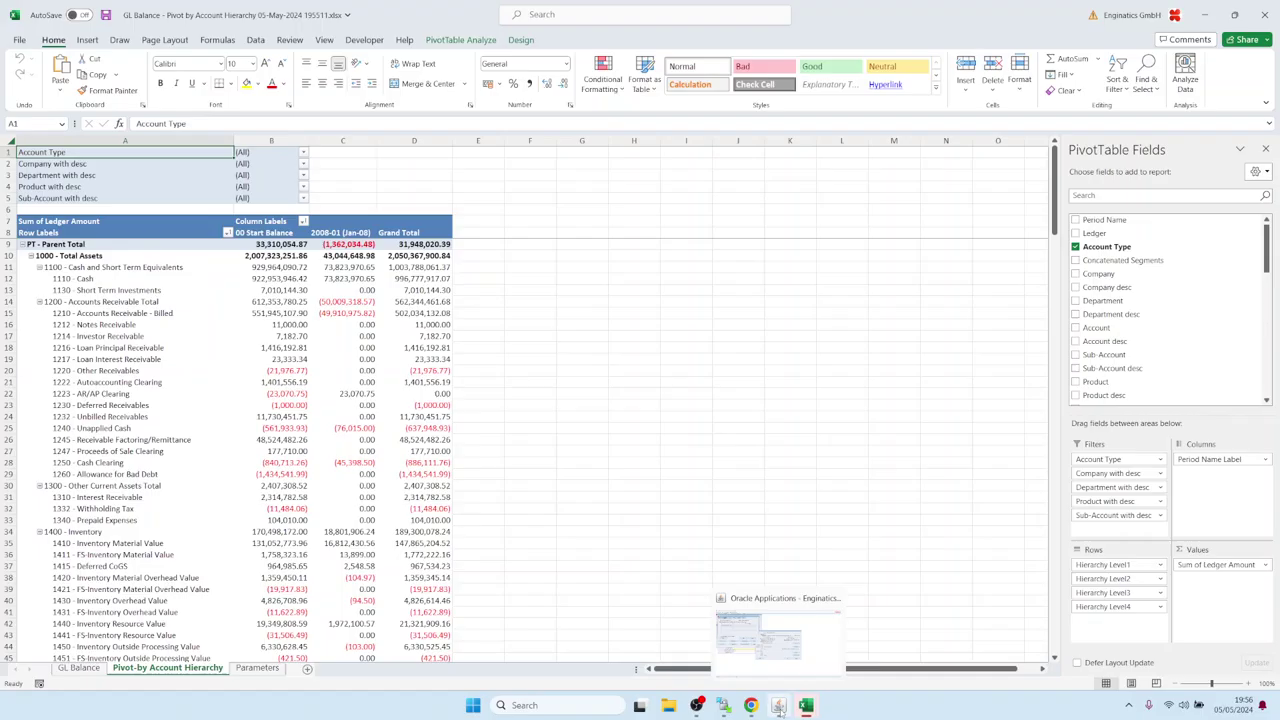
Back in Oracle, close the Deliver to, Request Detail and Requests windows.
{"action": "left_click", "coordinate": [778, 706]}
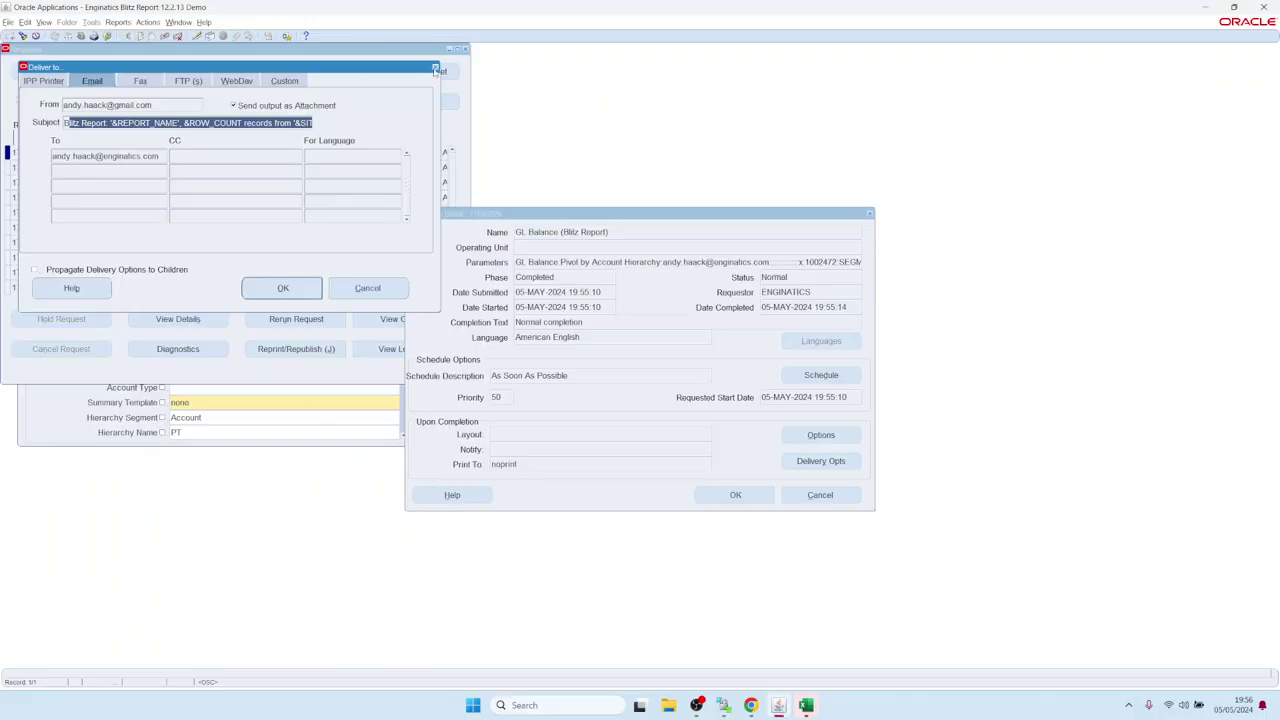
{"action": "left_click", "coordinate": [435, 66]}
{"action": "left_click", "coordinate": [816, 494]}
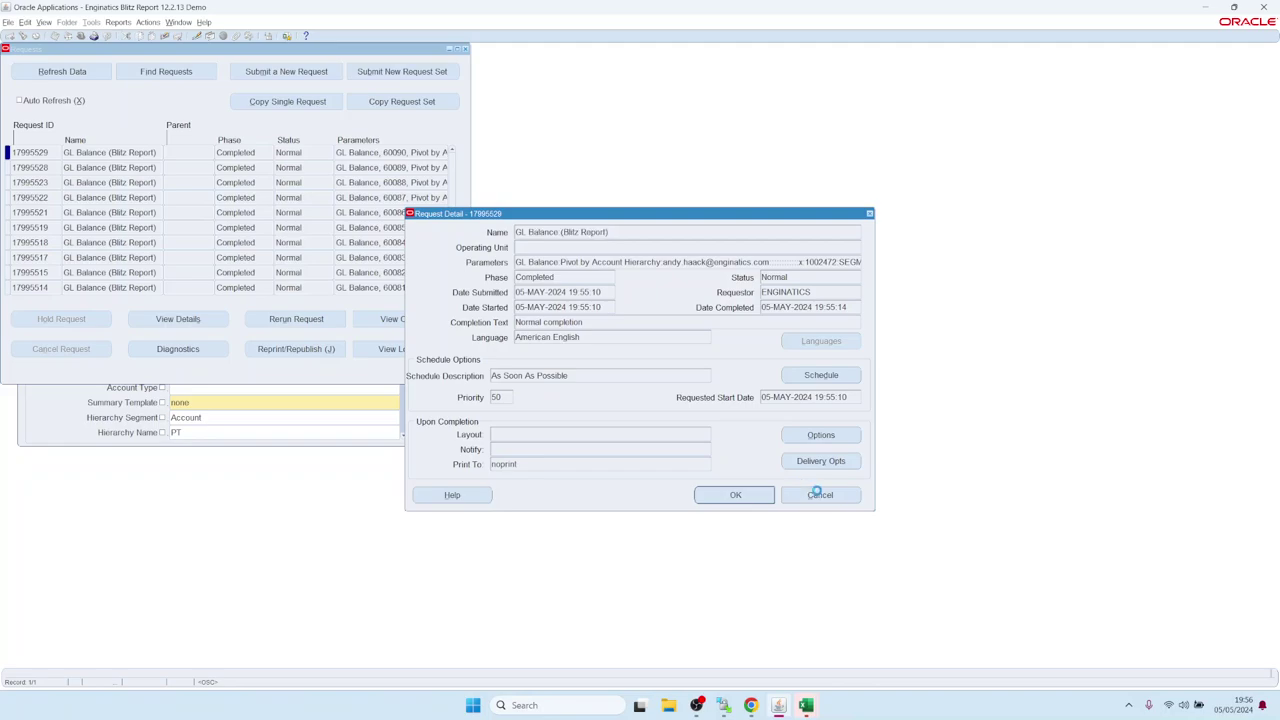
{"action": "left_click", "coordinate": [465, 48]}
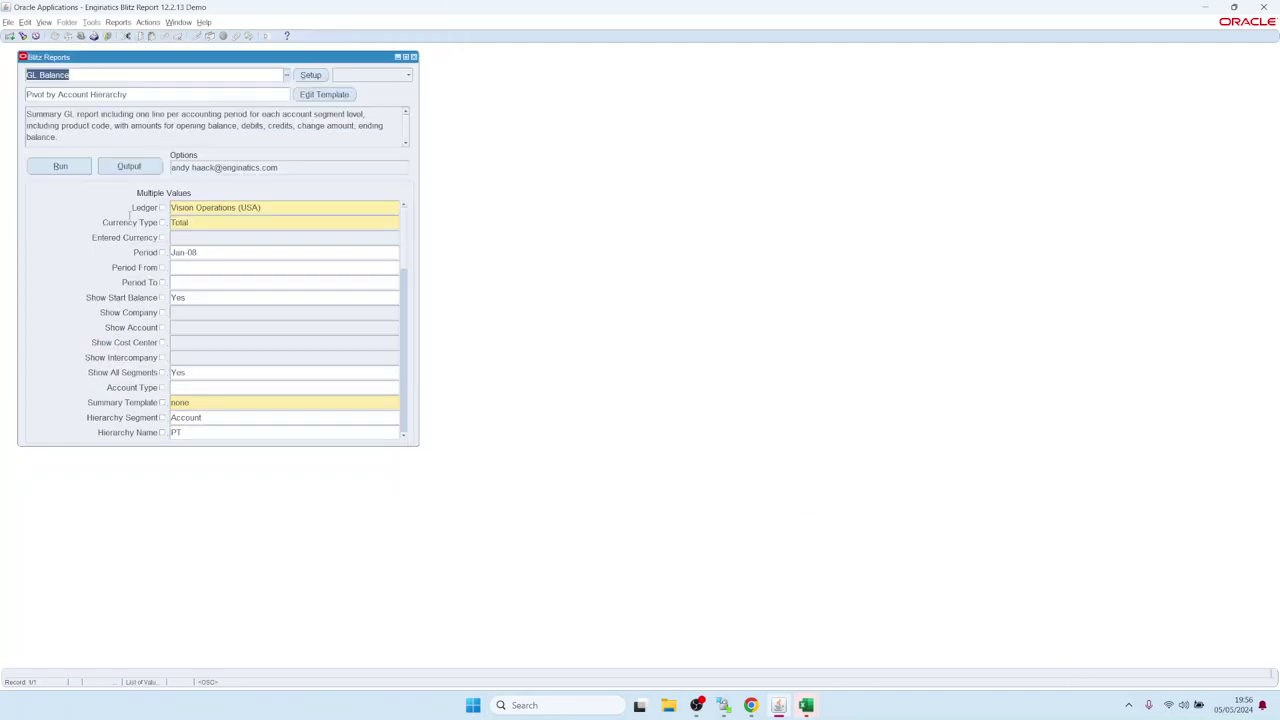
Clear the Email address in report Options and list Custom Postprocess scripts pdf.sh and postprocess.sh.
{"action": "left_click", "coordinate": [286, 167]}
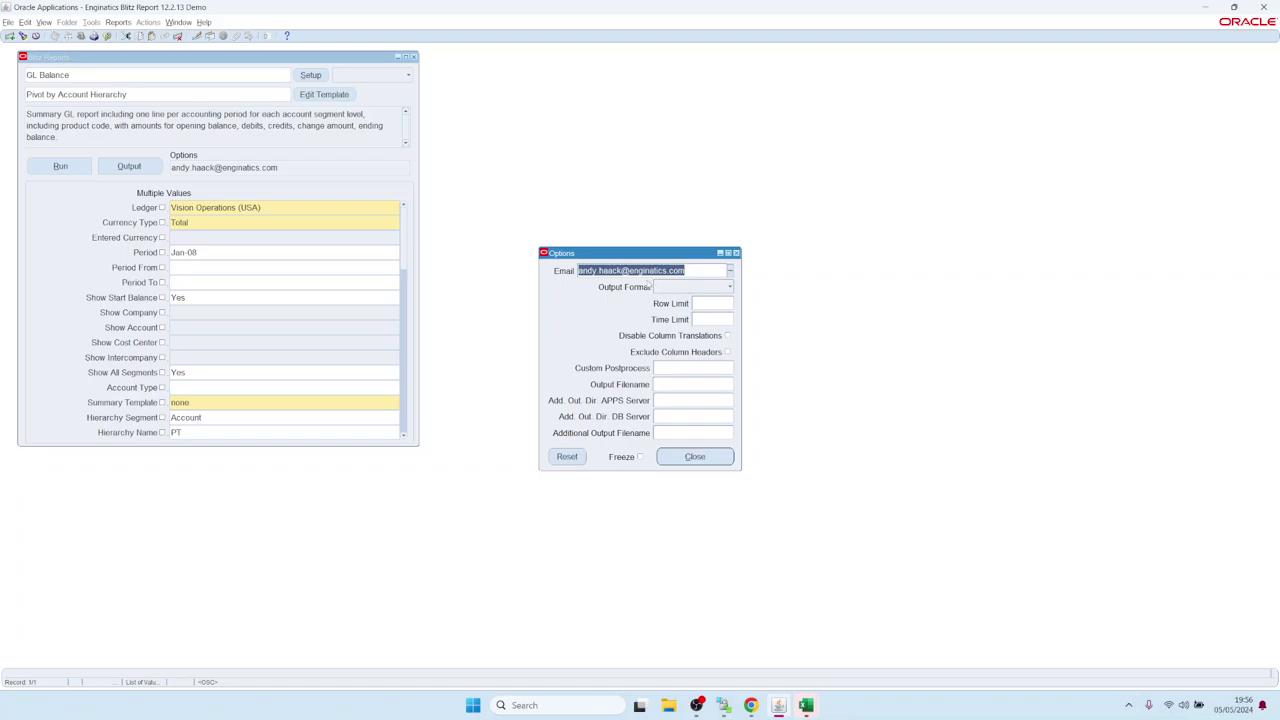
{"action": "key", "text": "Delete"}
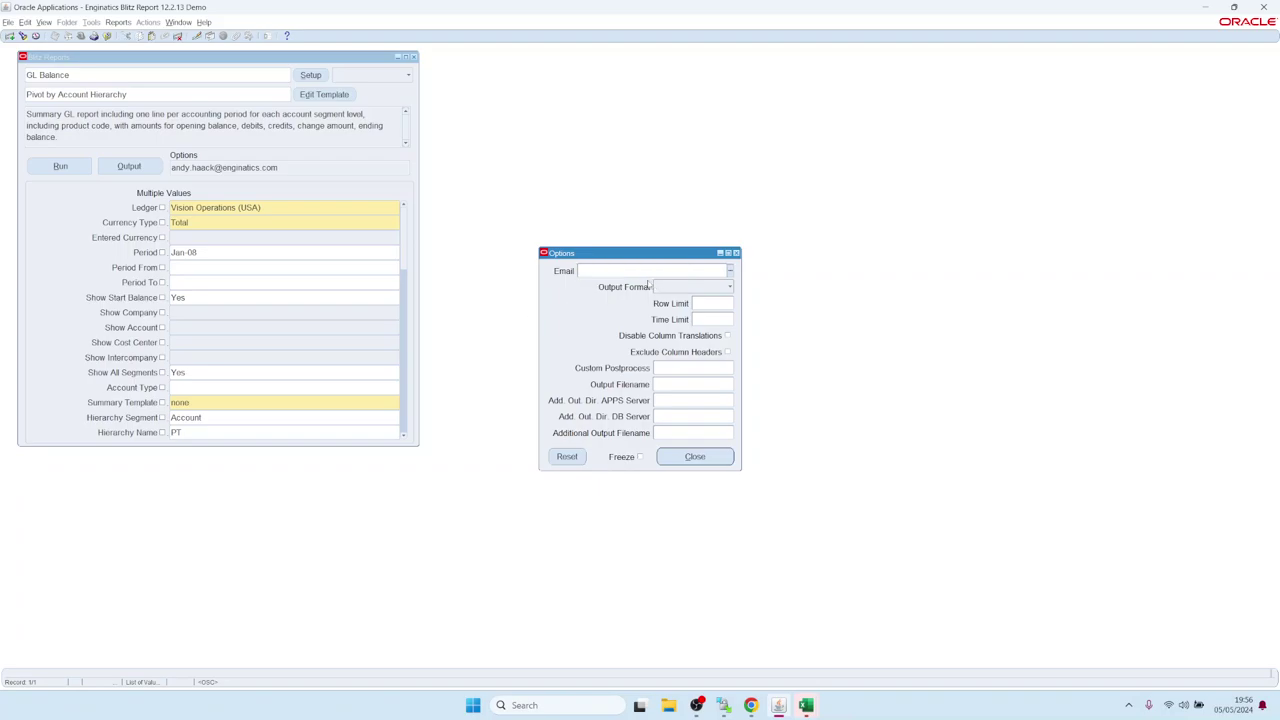
{"action": "left_click", "coordinate": [682, 289]}
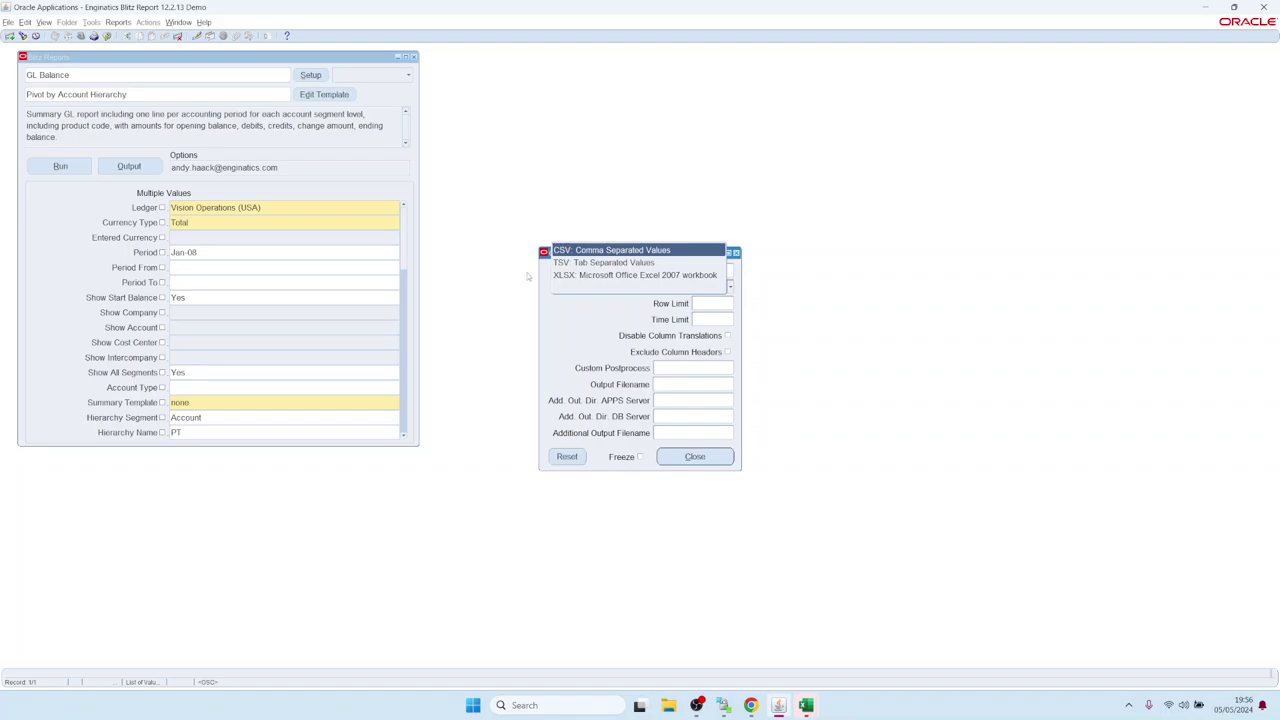
{"action": "left_click", "coordinate": [606, 331]}
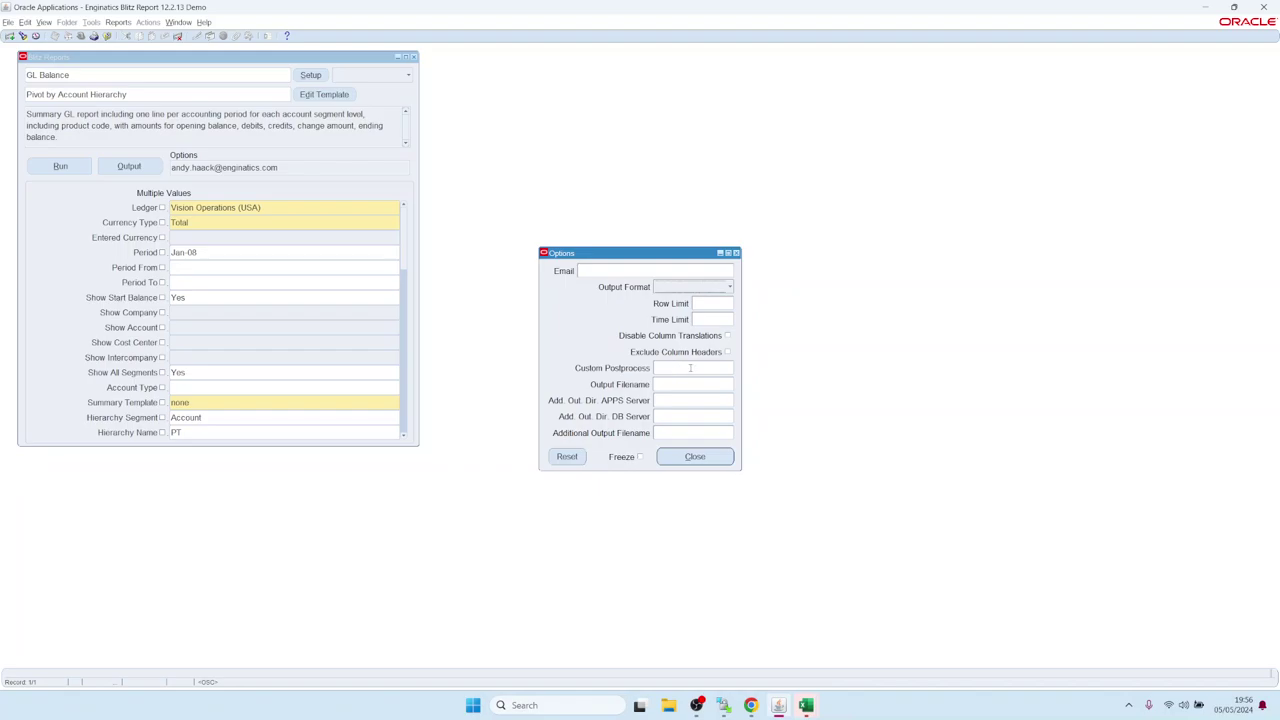
{"action": "left_click", "coordinate": [690, 368]}
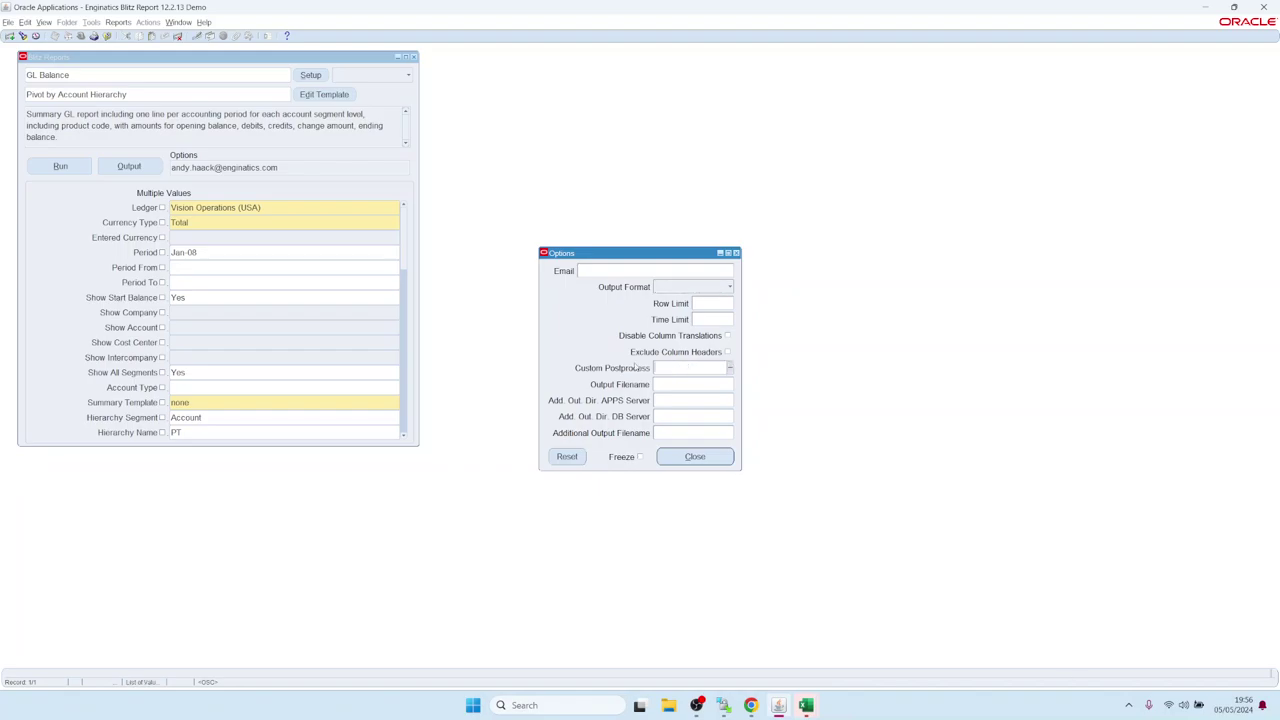
{"action": "left_click", "coordinate": [731, 369]}
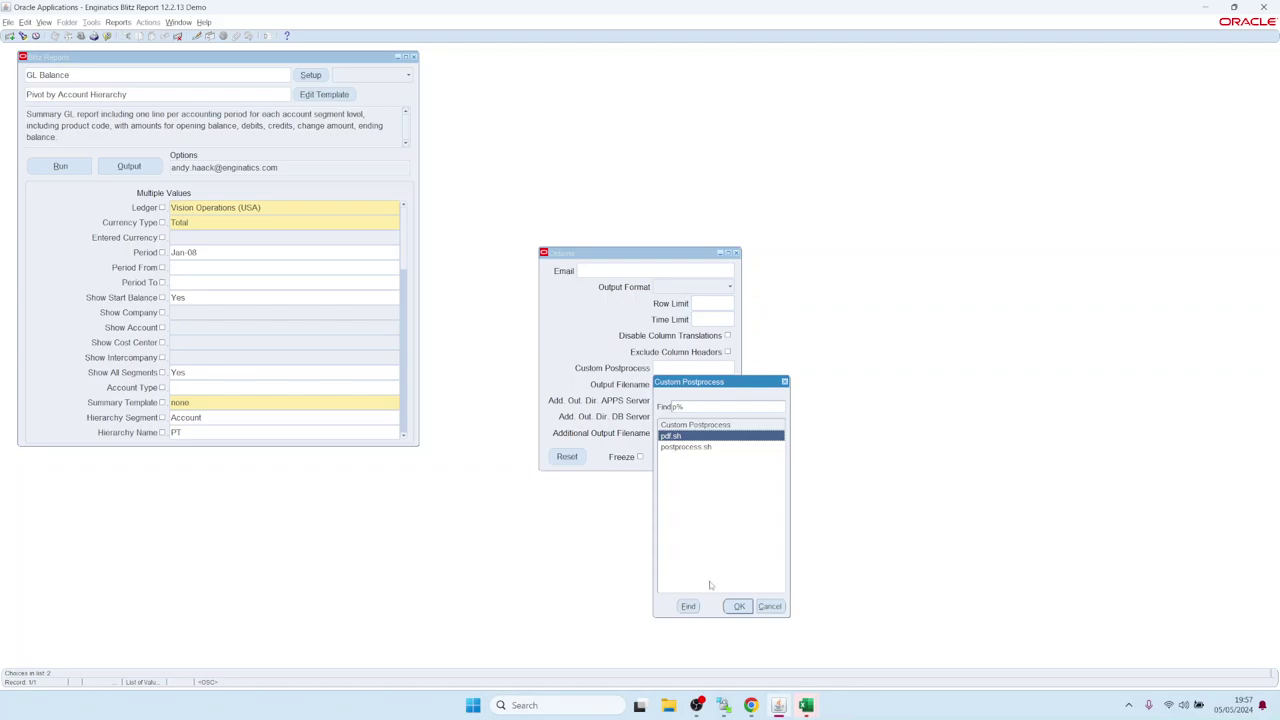
Run GL Balance with the pdf.sh postprocess, review the downloaded PDF, then clear pdf.sh from Custom Postprocess.
{"action": "left_click", "coordinate": [739, 606]}
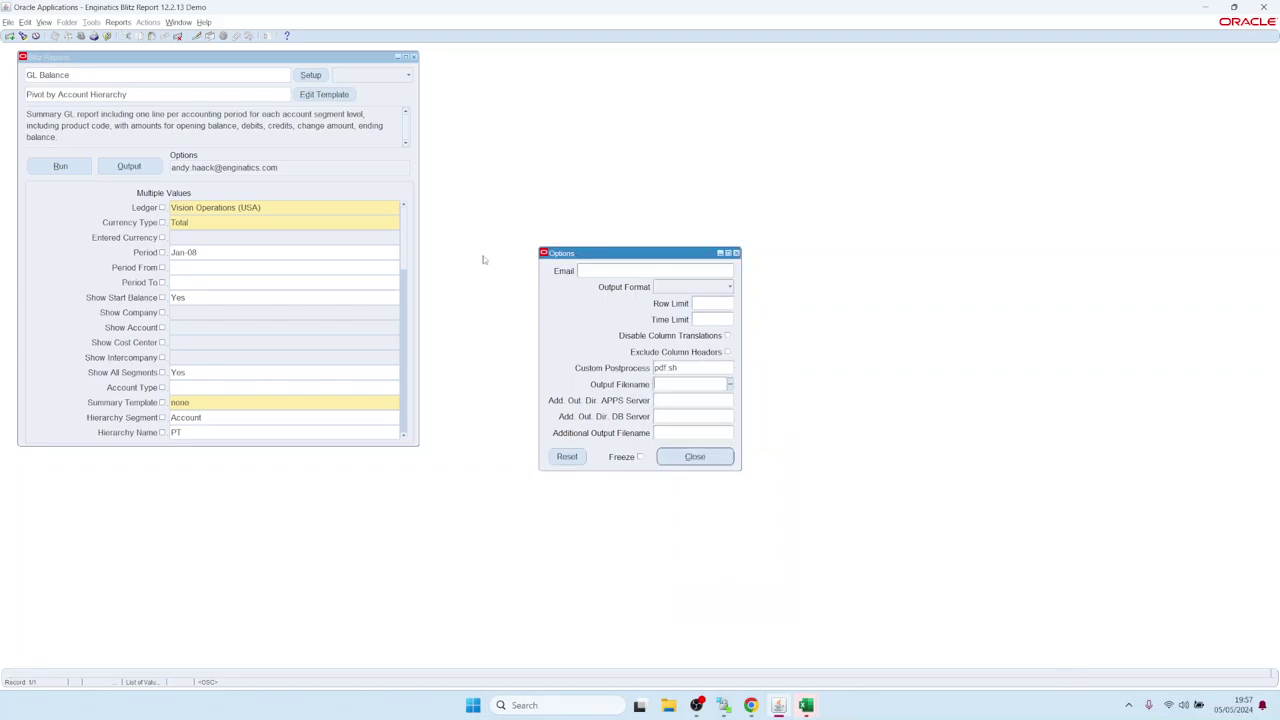
{"action": "left_click", "coordinate": [60, 166]}
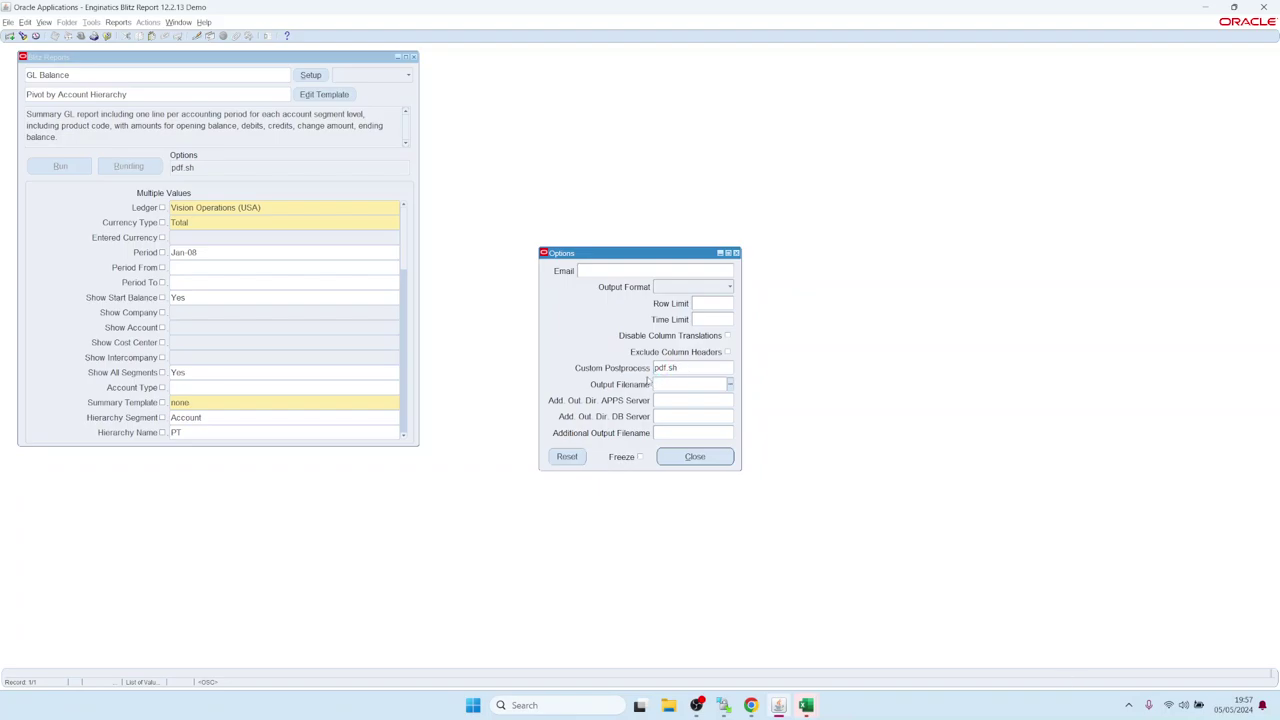
{"action": "left_click", "coordinate": [684, 368]}
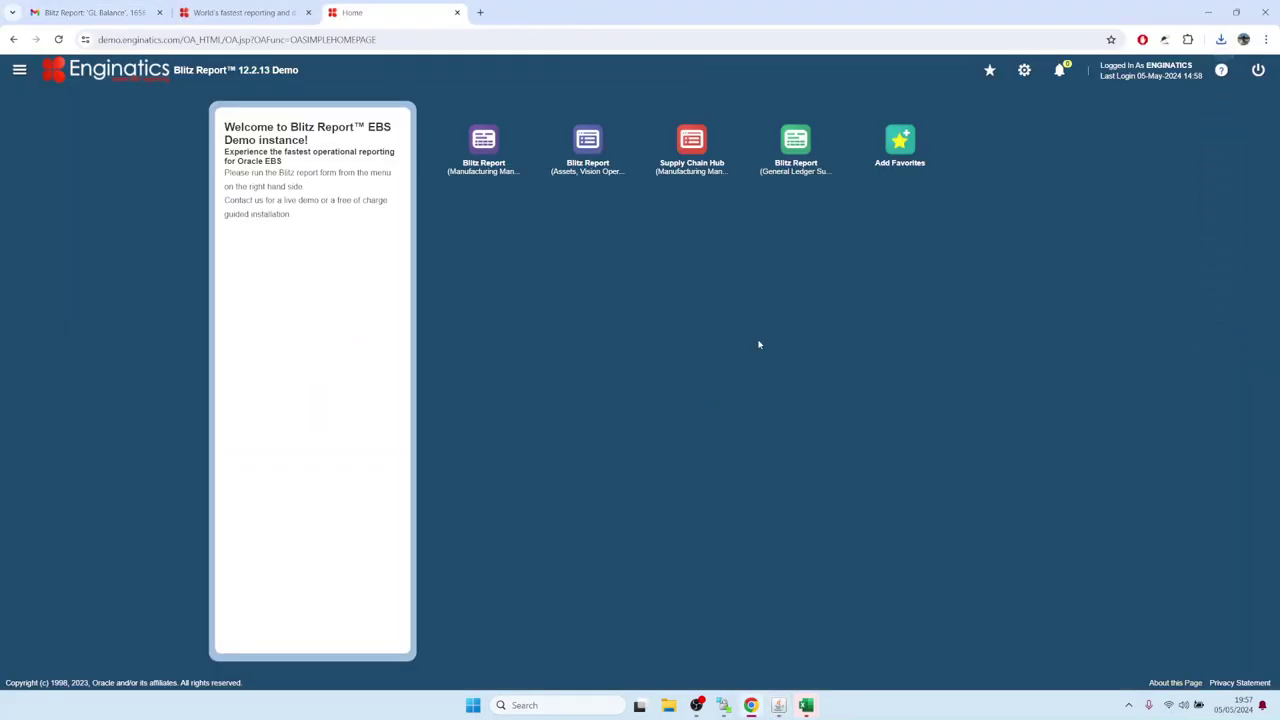
{"action": "left_click", "coordinate": [1075, 76]}
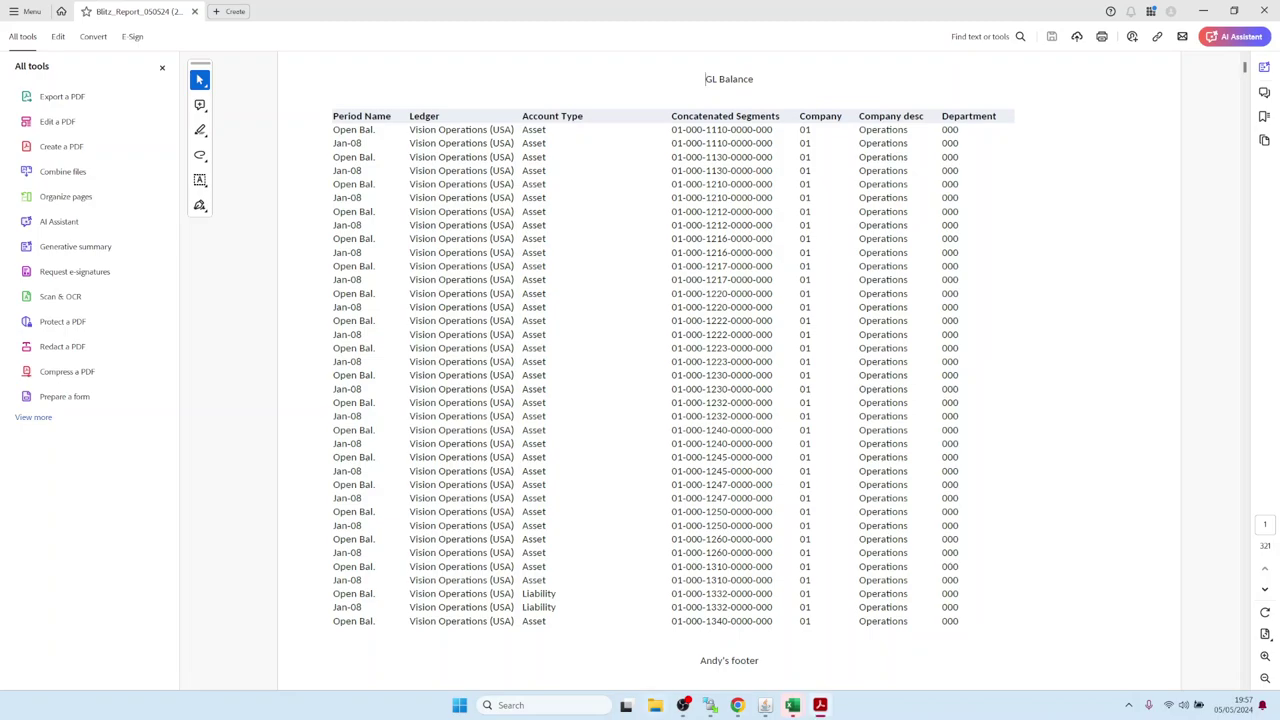
{"action": "left_click", "coordinate": [765, 705]}
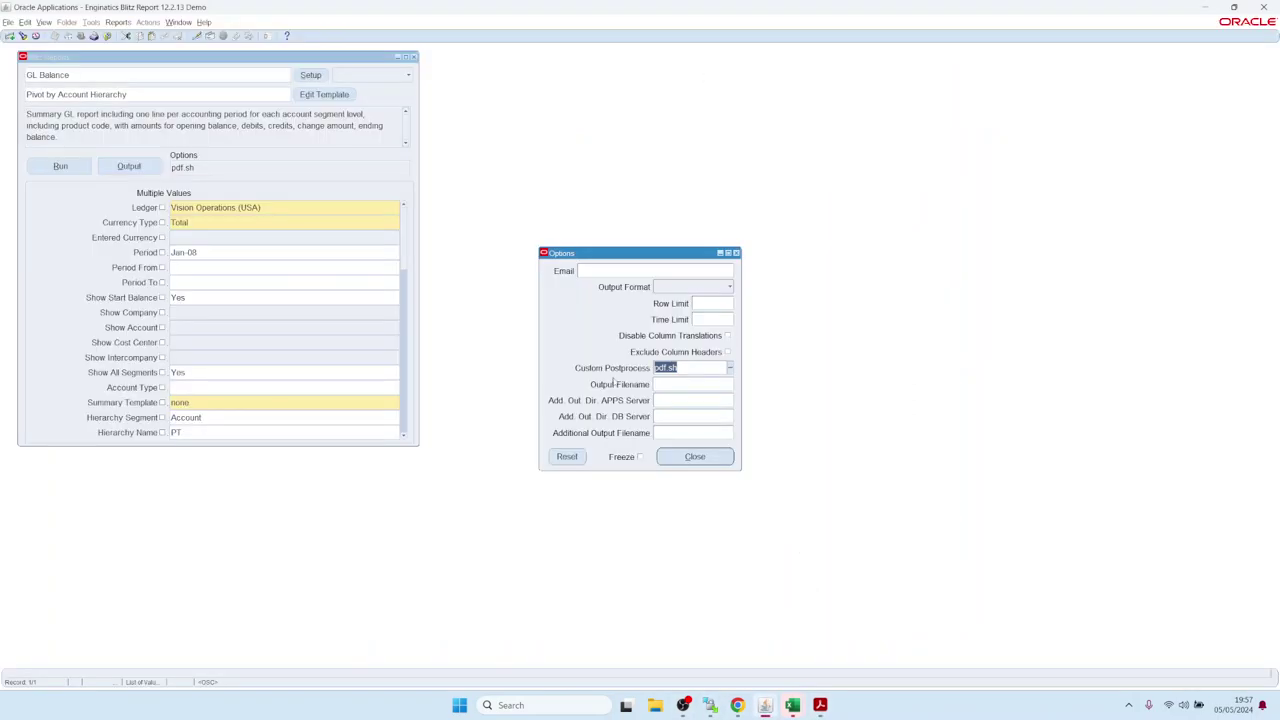
Show the Database Directories list, including TMP at /tmp, for Add. Out. Dir. DB Server.
{"action": "left_click", "coordinate": [676, 418]}
{"action": "left_click", "coordinate": [680, 435]}
{"action": "left_click", "coordinate": [680, 398]}
{"action": "left_click", "coordinate": [681, 426]}
{"action": "left_click", "coordinate": [678, 402]}
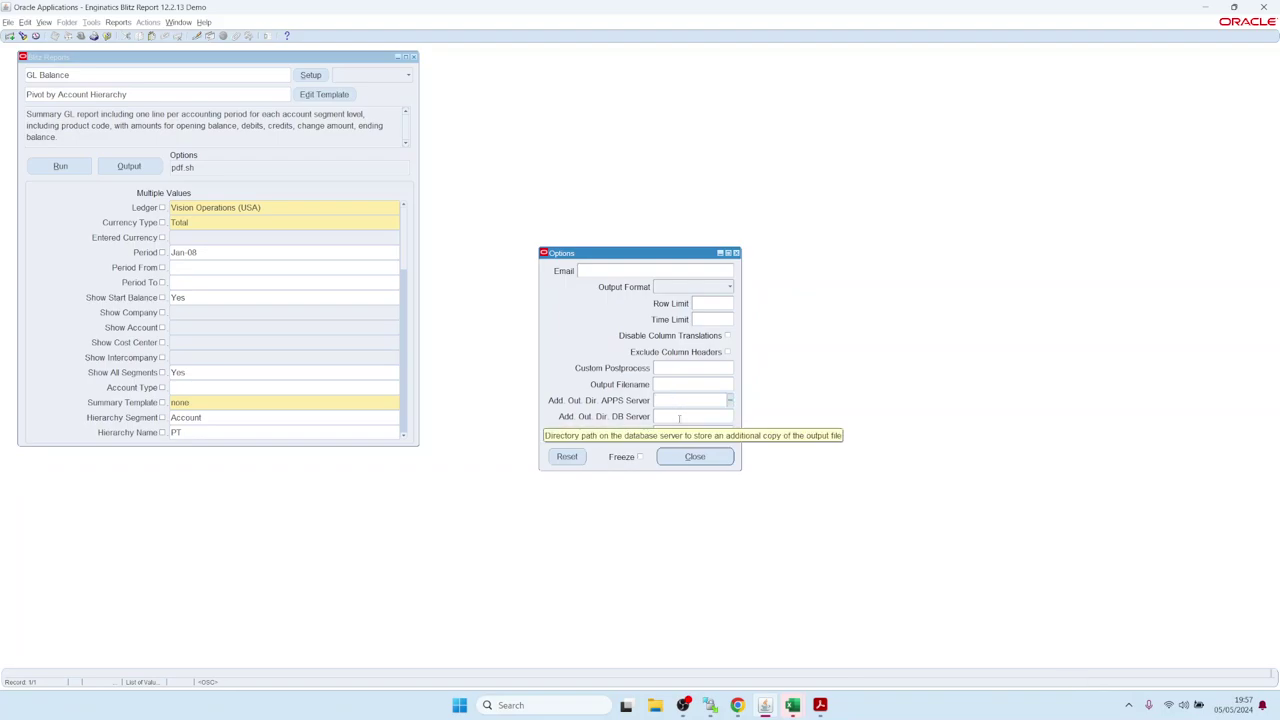
{"action": "left_click", "coordinate": [679, 418]}
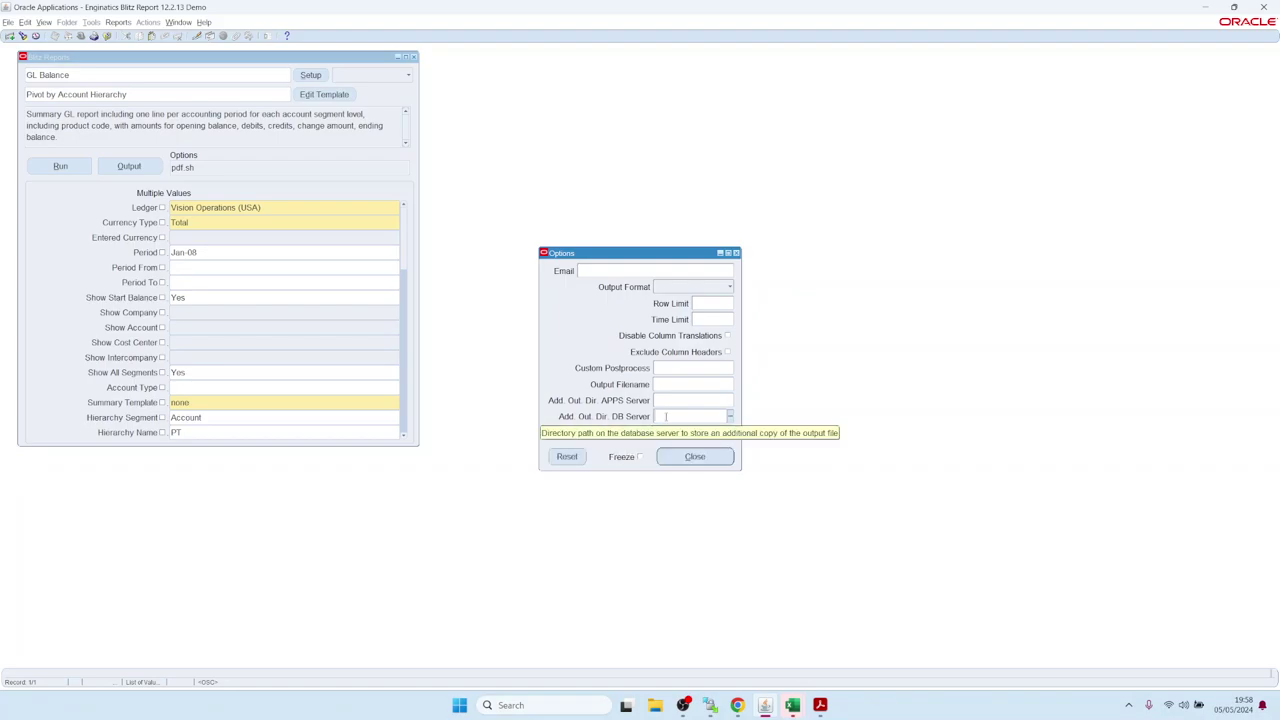
{"action": "left_click", "coordinate": [675, 416]}
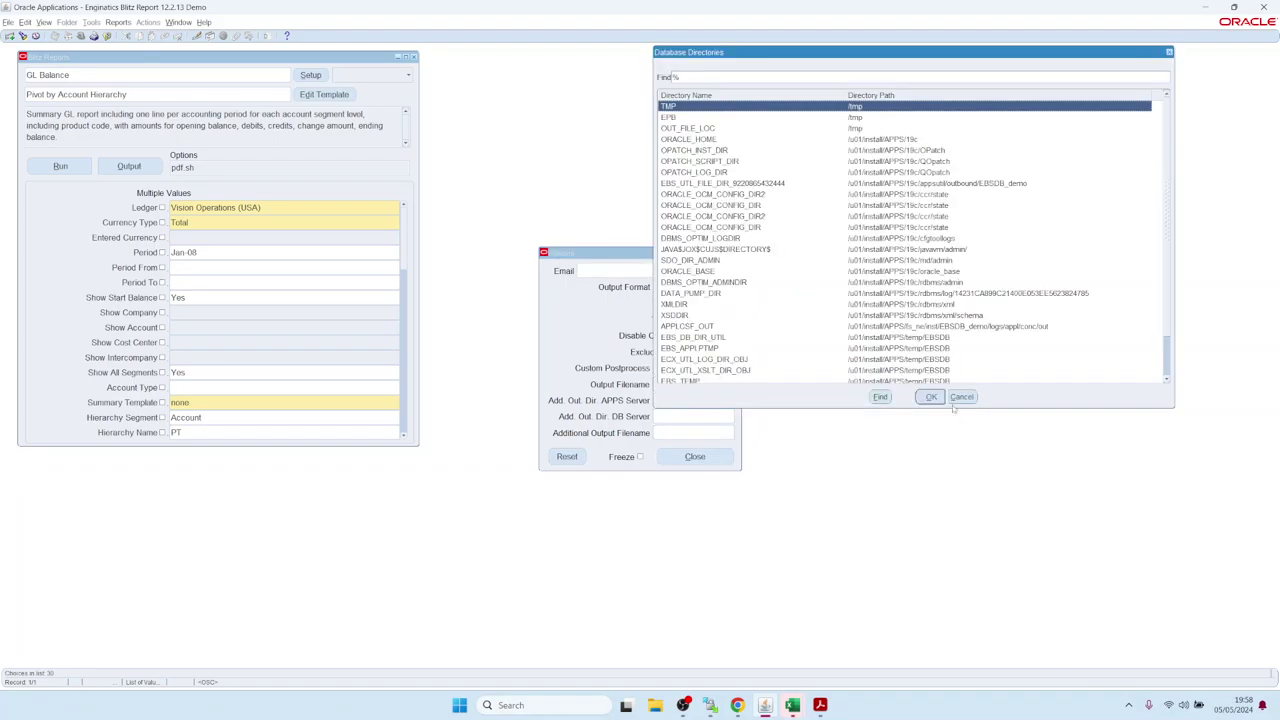
Set Add. Out. Dir. APPS Server to /tmp/ followed by the <Ledger_> token.
{"action": "left_click", "coordinate": [961, 397]}
{"action": "left_click", "coordinate": [690, 400]}
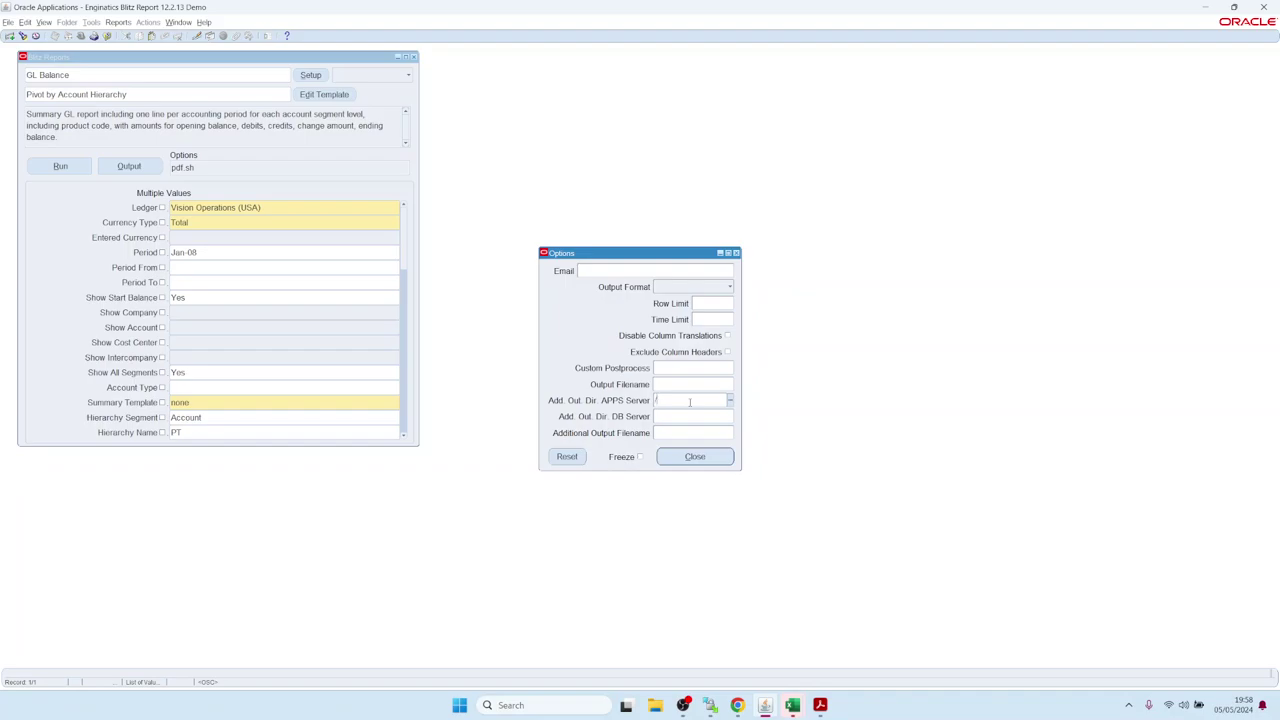
{"action": "type", "text": "/tmp"}
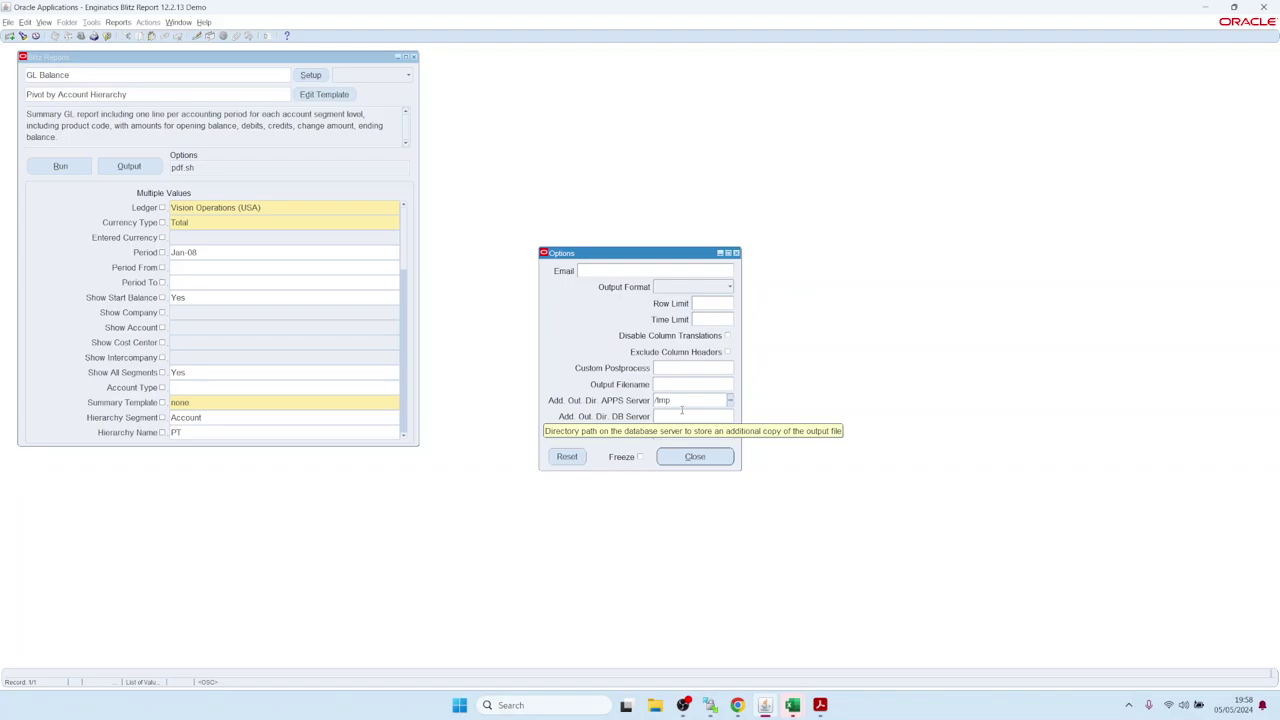
{"action": "type", "text": "/"}
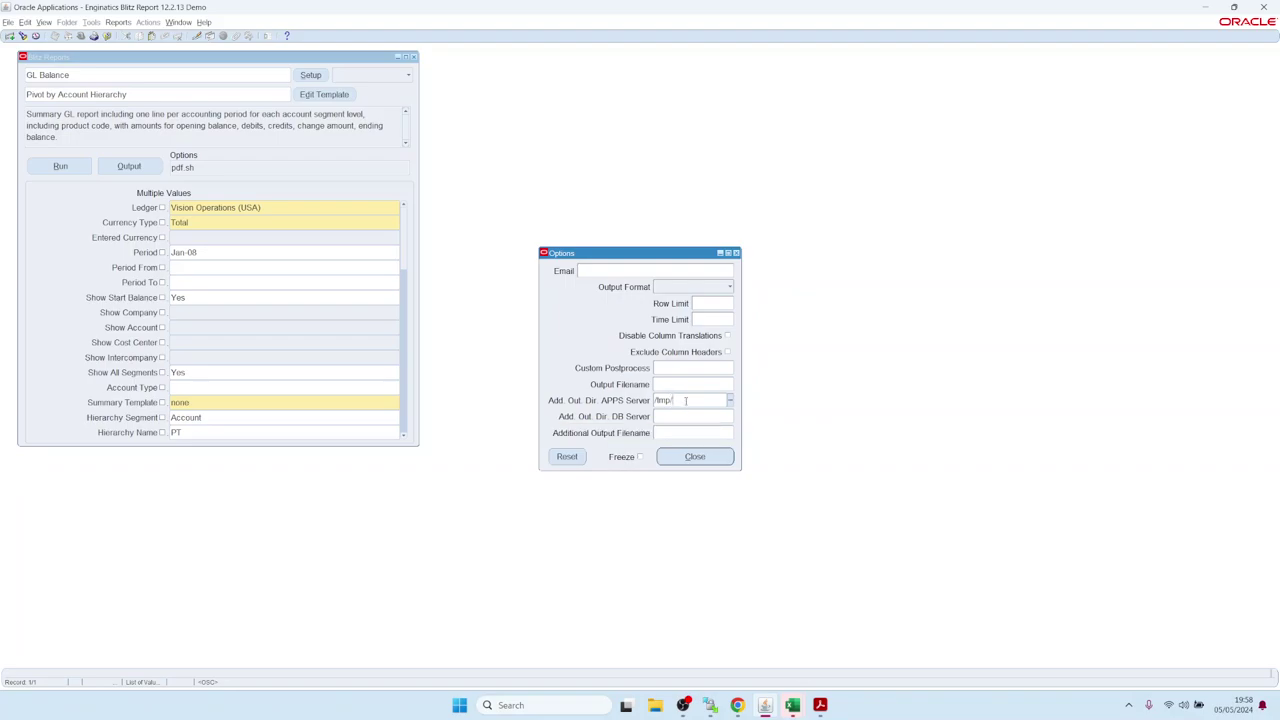
{"action": "type", "text": "<"}
{"action": "key", "text": "ctrl+l"}
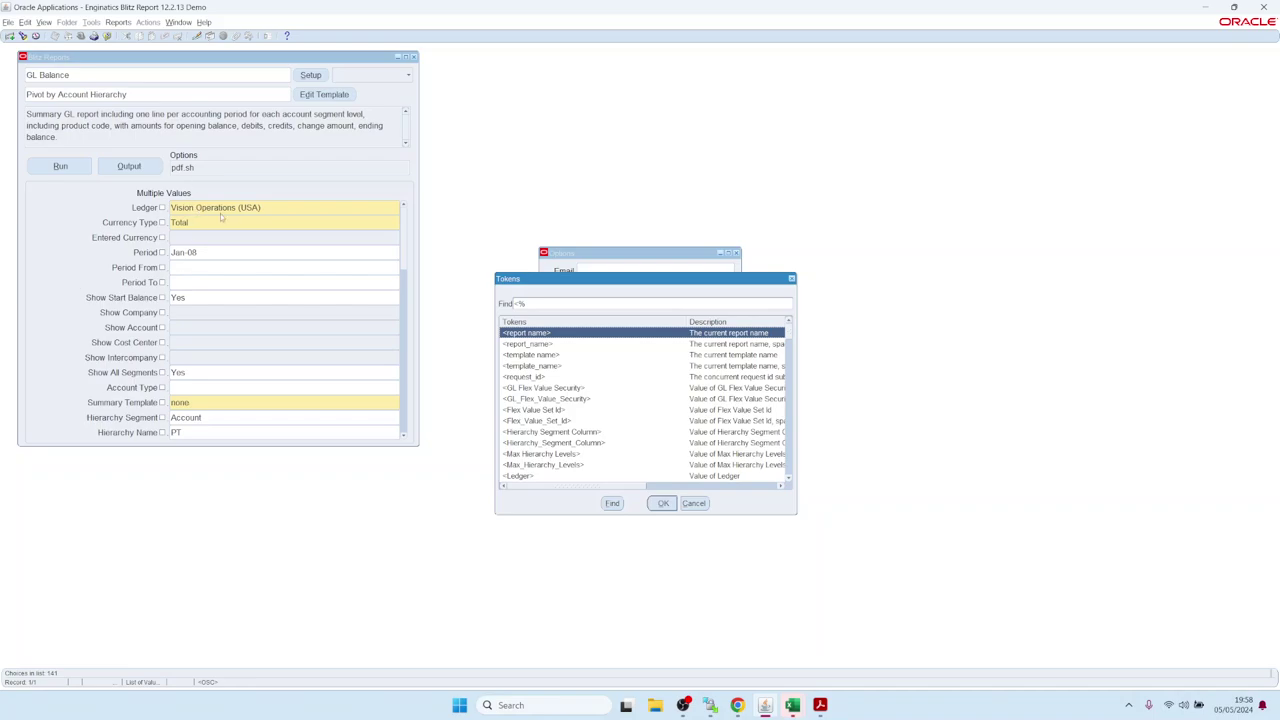
{"action": "left_click", "coordinate": [788, 479]}
{"action": "left_click", "coordinate": [788, 479]}
{"action": "left_click", "coordinate": [788, 479]}
{"action": "left_click", "coordinate": [788, 479]}
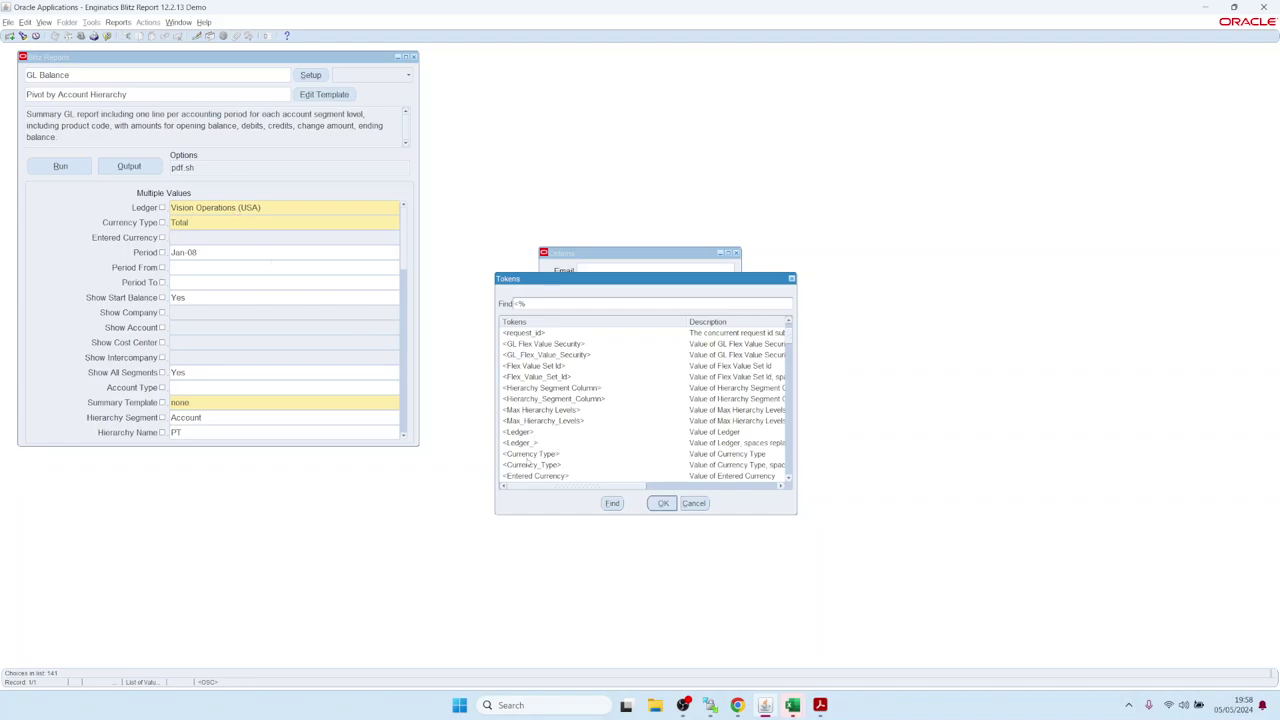
{"action": "double_click", "coordinate": [528, 443]}
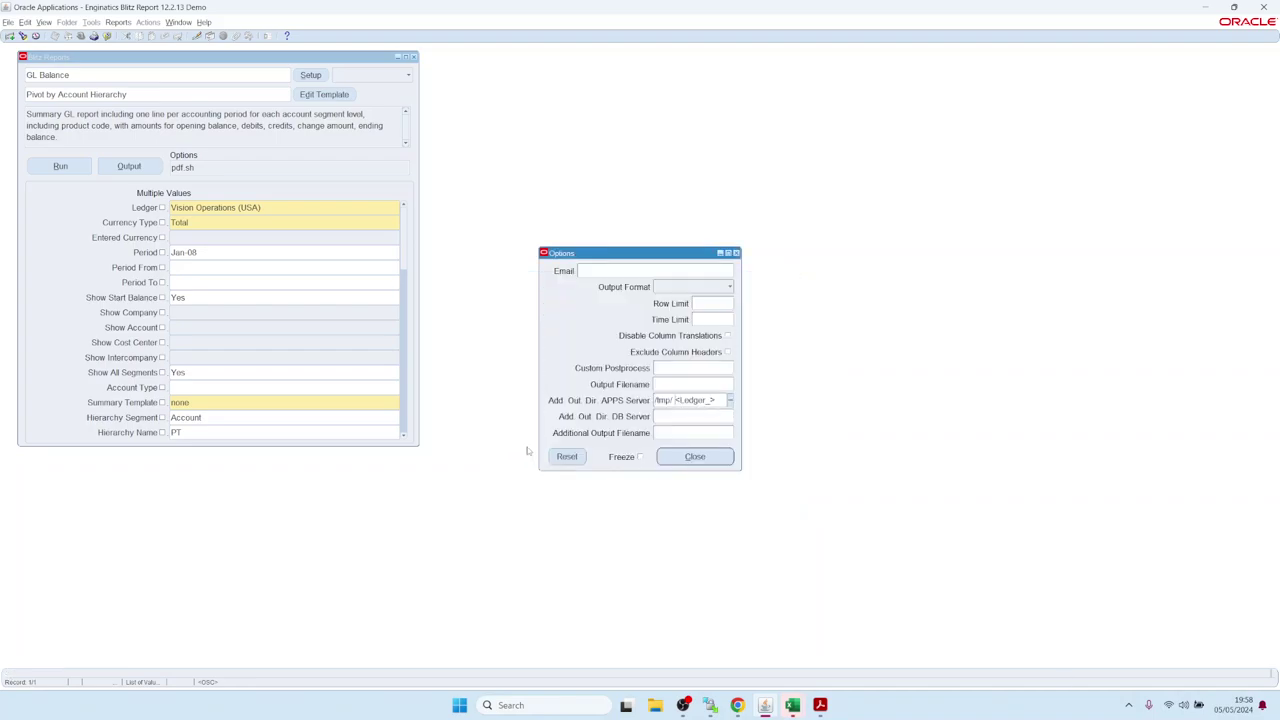
{"action": "key", "text": "BackSpace"}
Append the <Period_> token to make the path /tmp/<Ledger_>/<Period_>, and close the options.
{"action": "key", "text": "ctrl+l"}
{"action": "scroll", "coordinate": [544, 410], "scroll_direction": "down", "scroll_amount": 2}
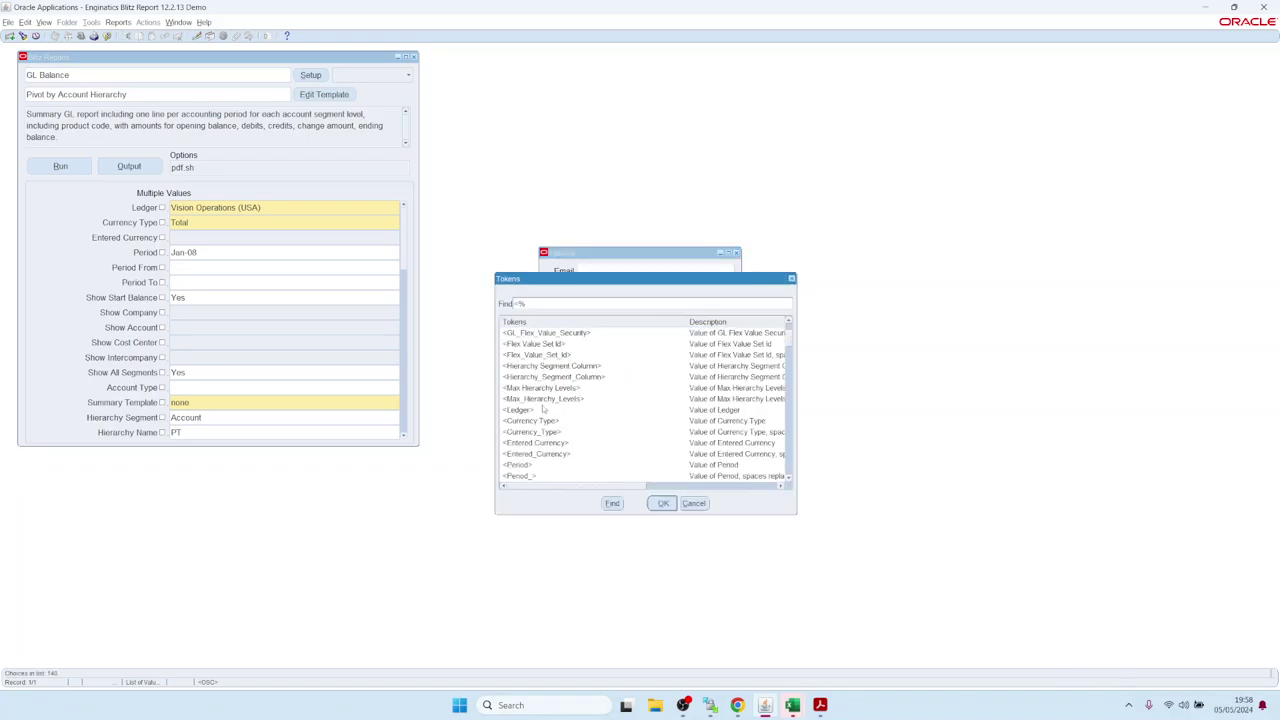
{"action": "double_click", "coordinate": [520, 476]}
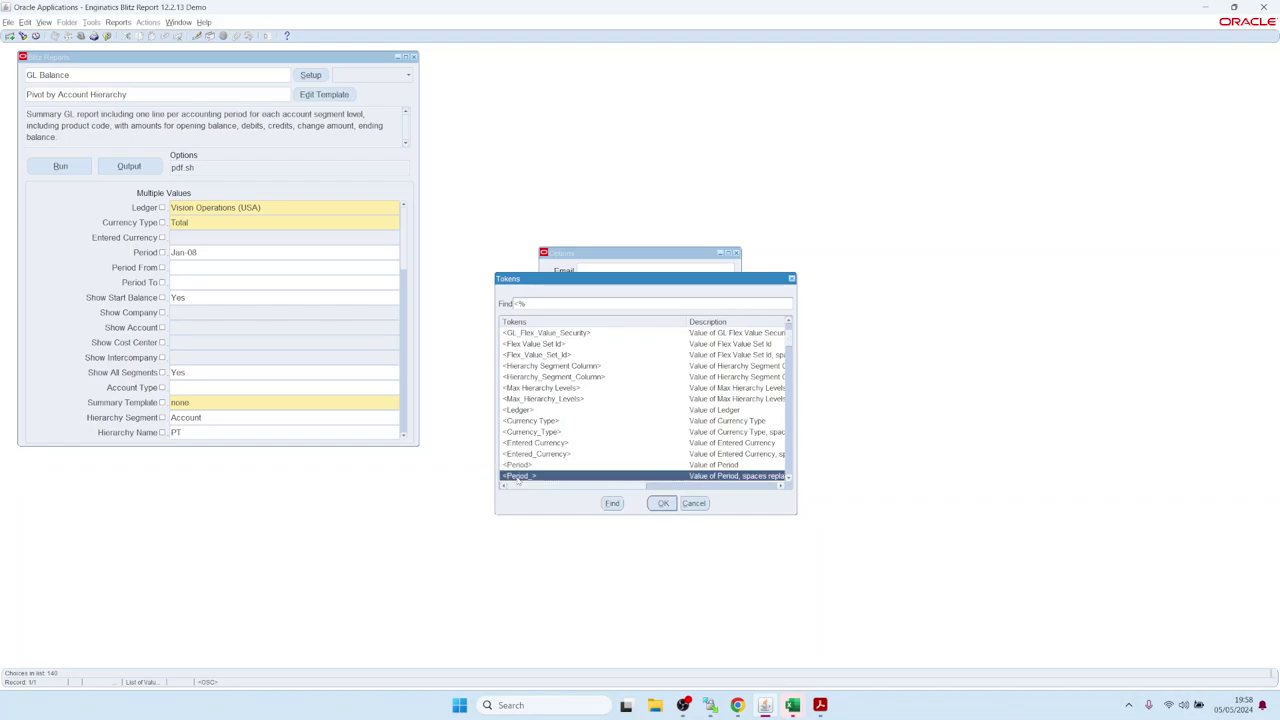
{"action": "key", "text": "End"}
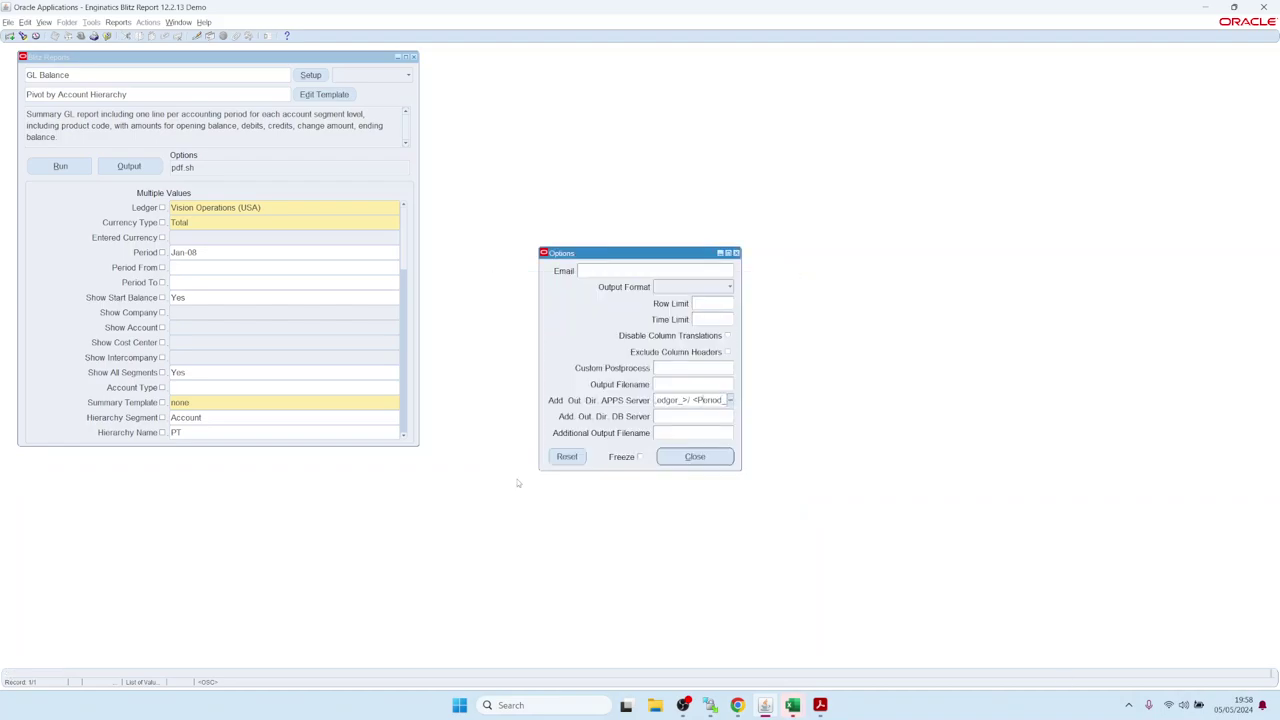
{"action": "left_click", "coordinate": [700, 457]}
Run GL Balance for Jan-08 with the new output directory, then rerun it for Feb-08.
{"action": "left_click", "coordinate": [50, 166]}
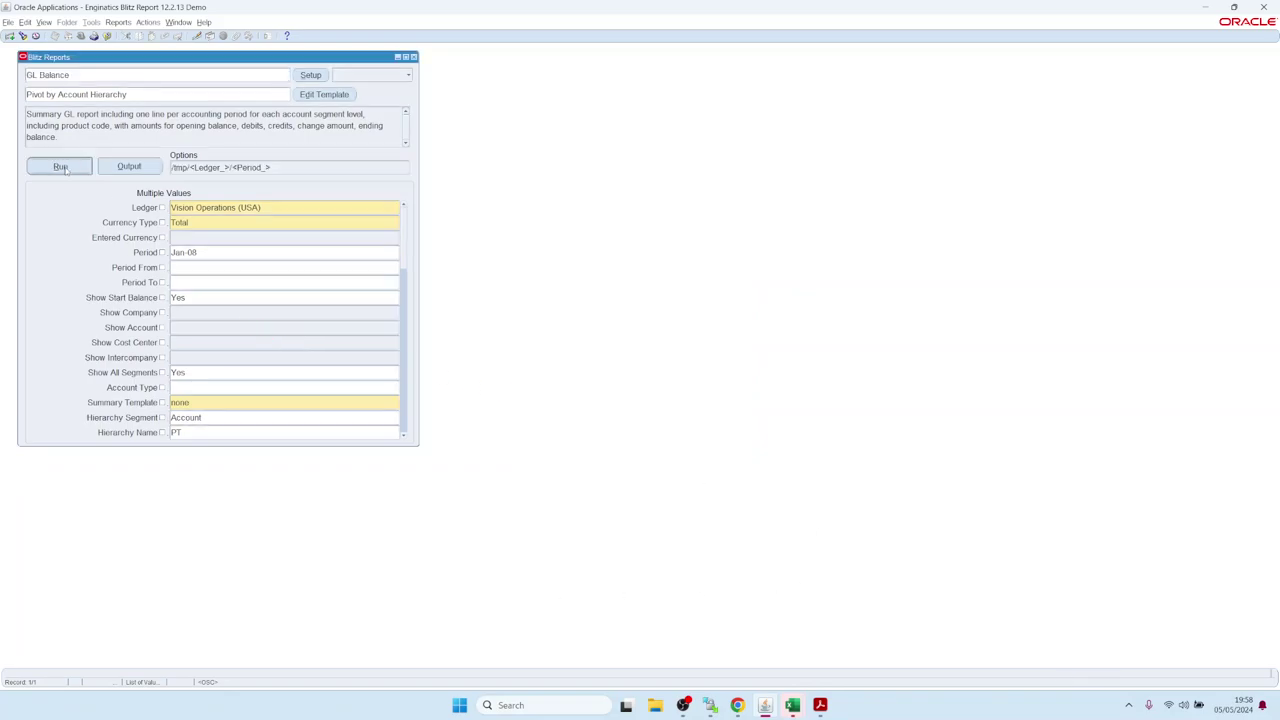
{"action": "left_click", "coordinate": [184, 255]}
{"action": "double_click", "coordinate": [184, 255]}
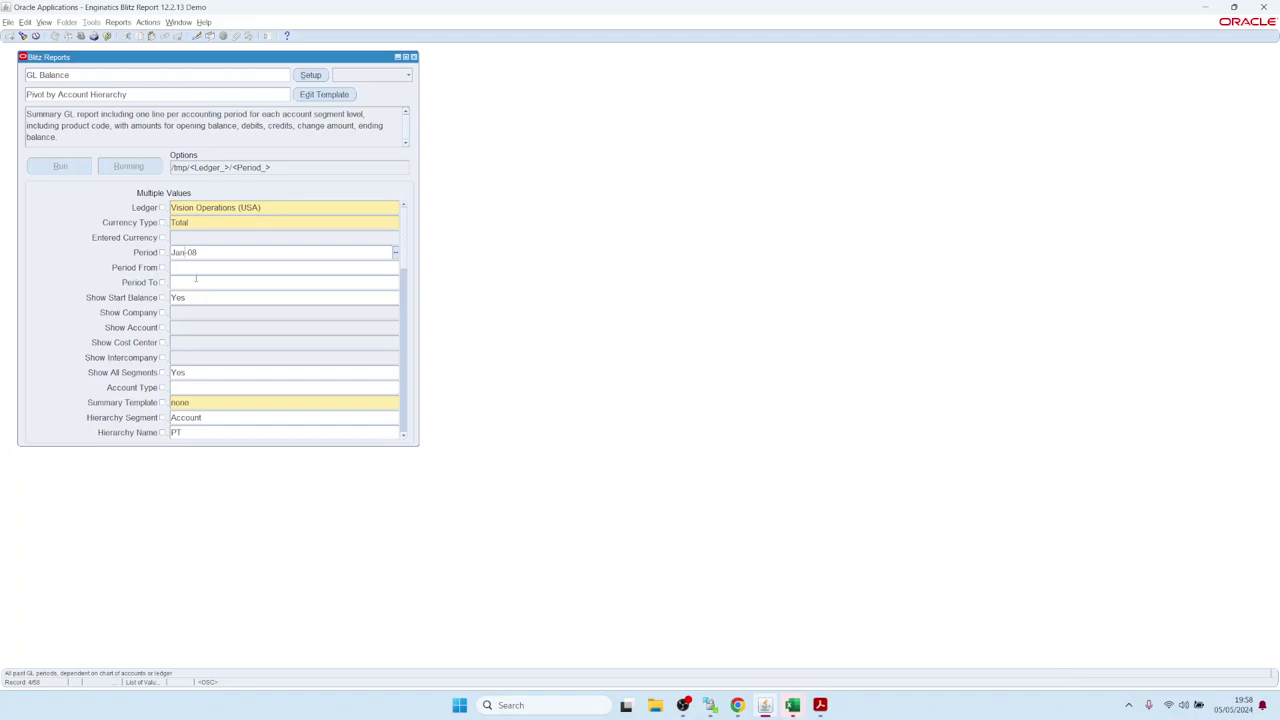
{"action": "type", "text": "Feb"}
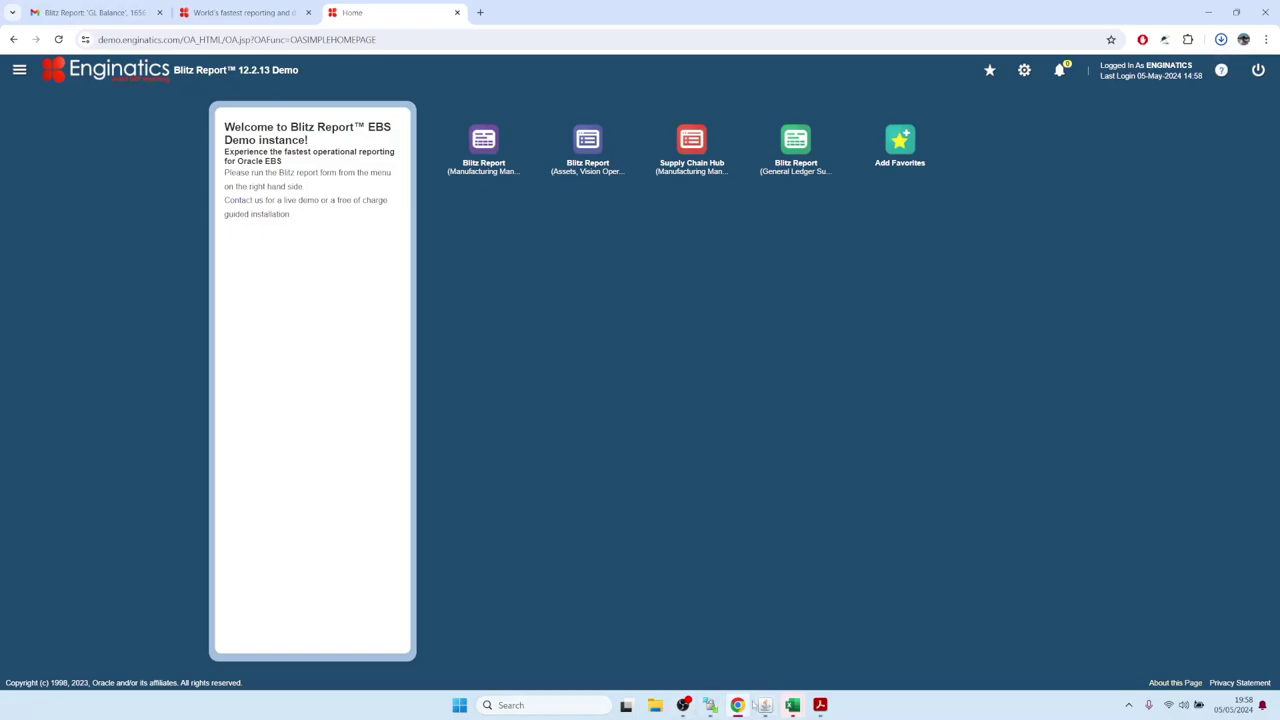
{"action": "left_click", "coordinate": [766, 705]}
{"action": "left_click", "coordinate": [61, 166]}
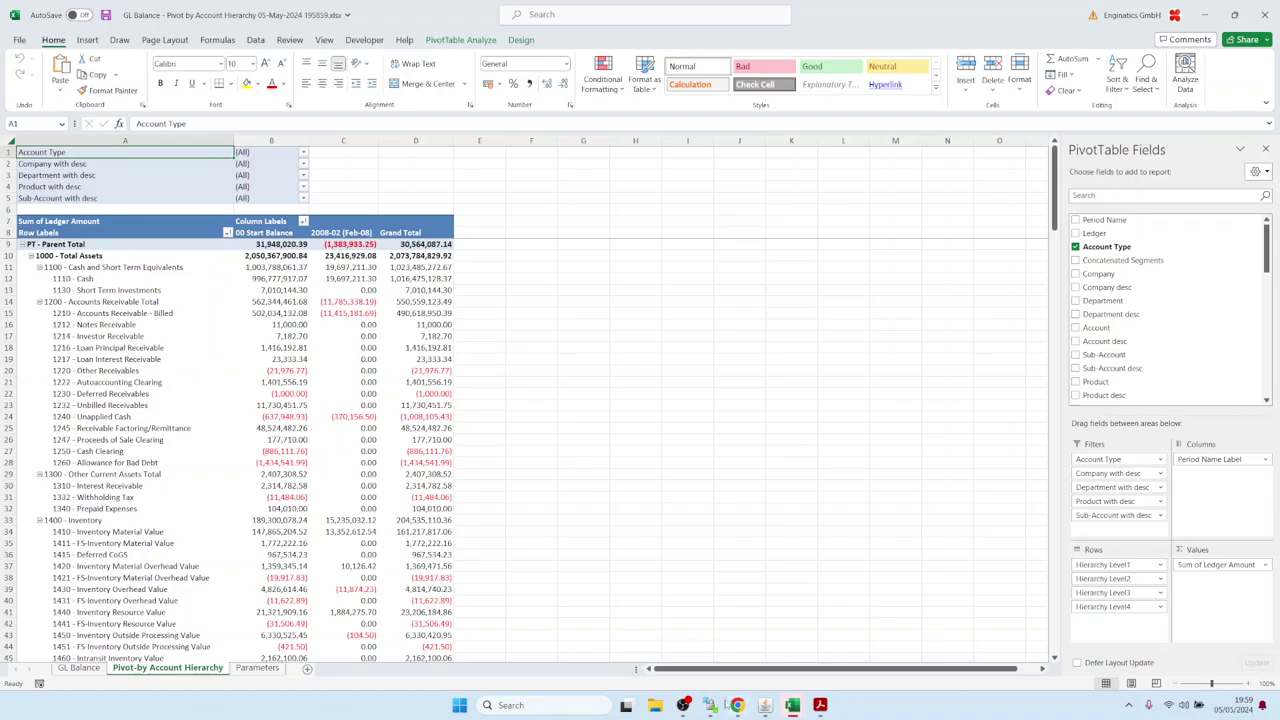
Bring up the WinSCP session listing the demo server's root folders, including tmp.
{"action": "left_click", "coordinate": [710, 705]}
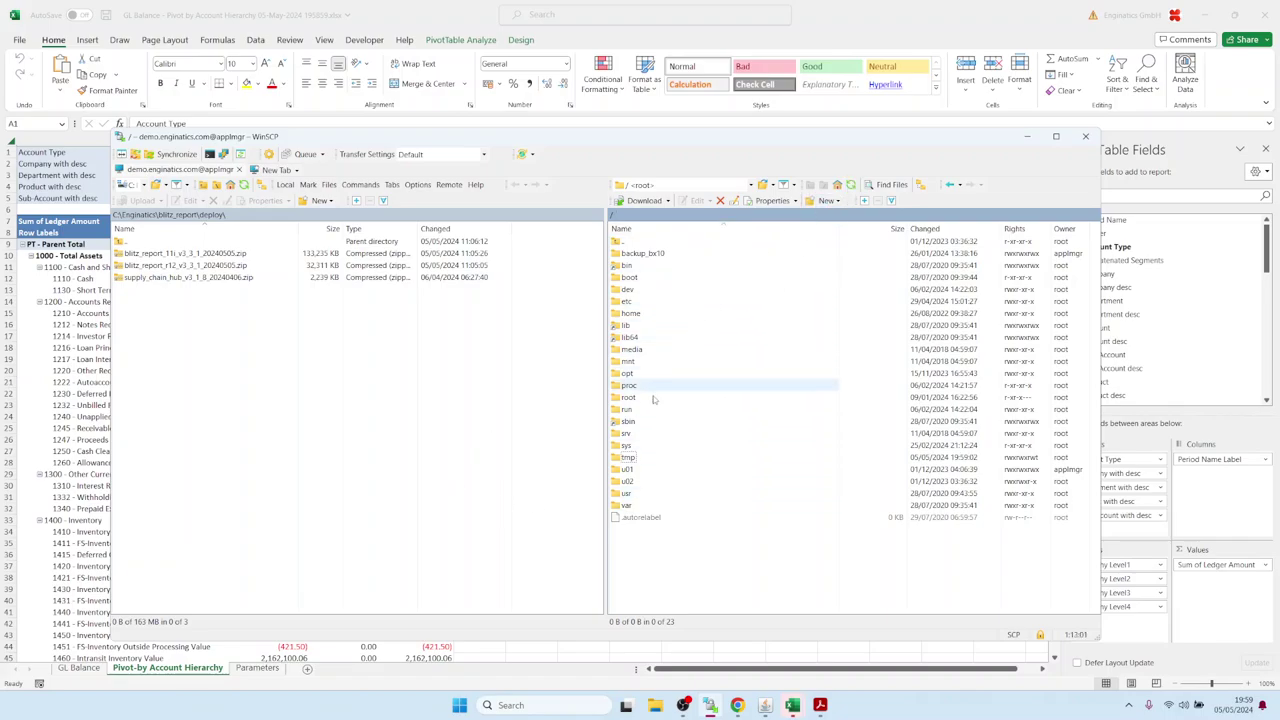
Confirm the Feb-08 report copy in /tmp/Vision_Operations_(USA)/Feb-08, then go back to the Oracle form.
{"action": "double_click", "coordinate": [625, 458]}
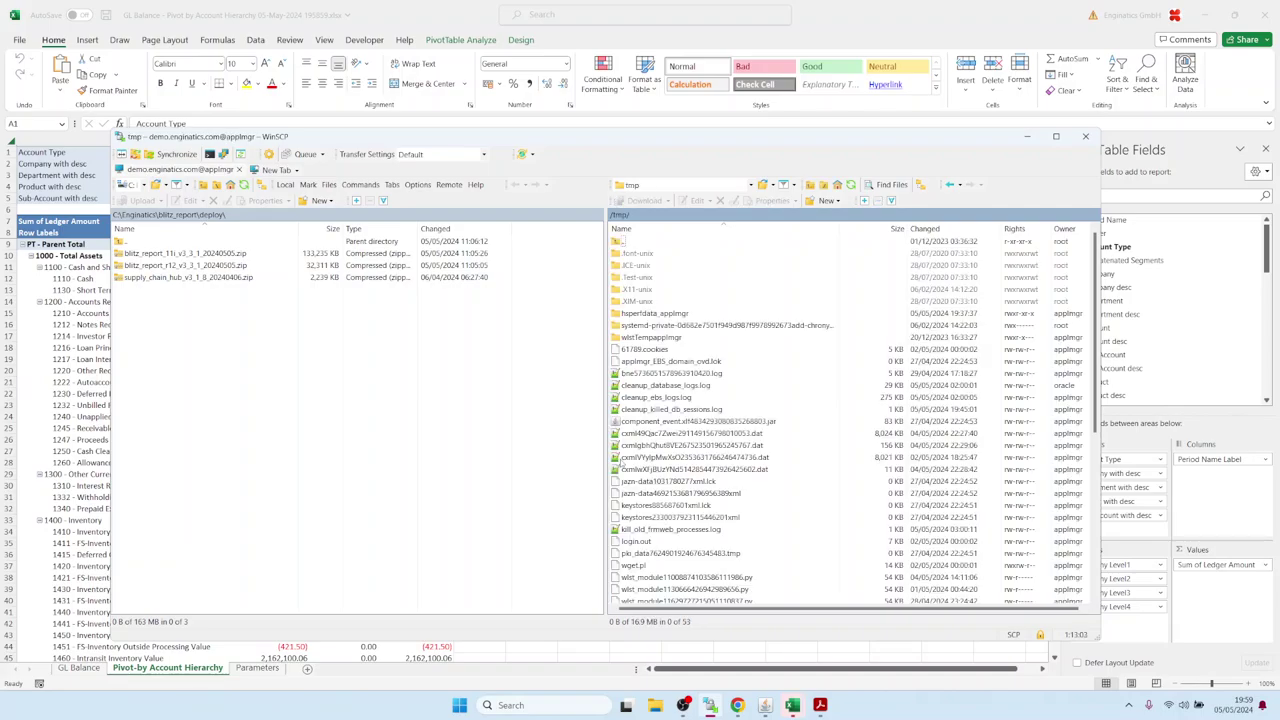
{"action": "left_click", "coordinate": [850, 184]}
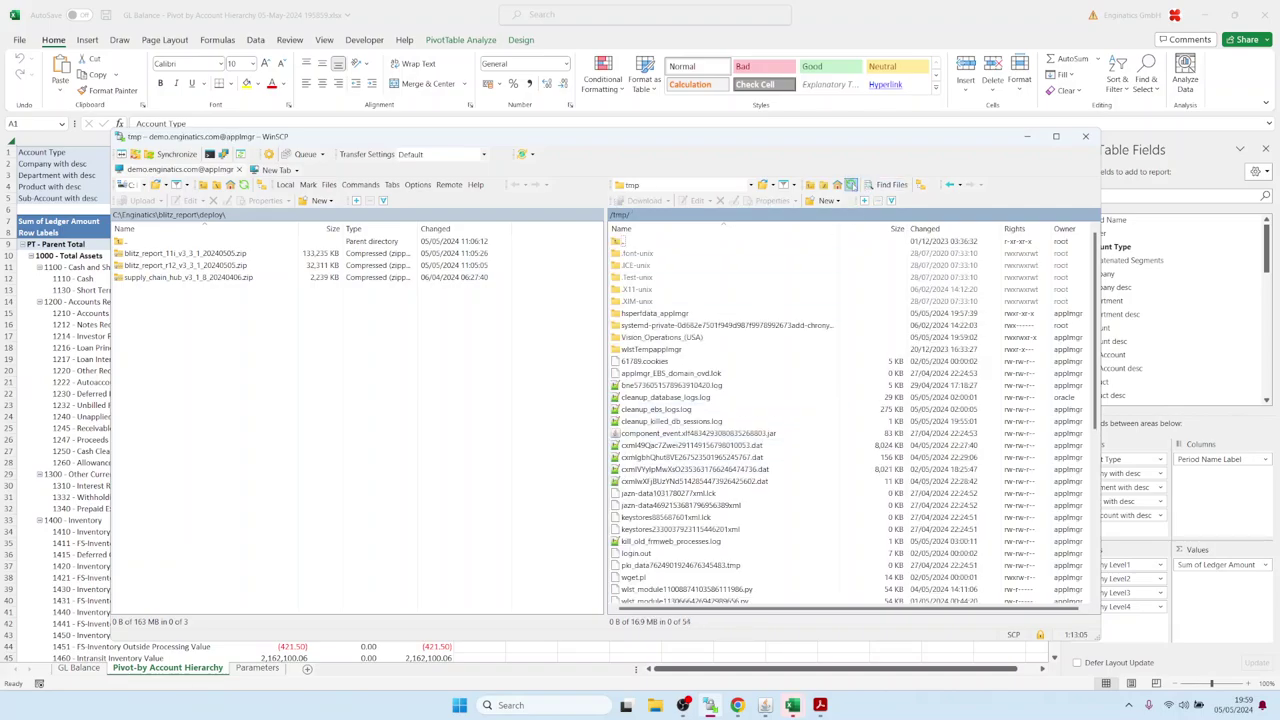
{"action": "left_click", "coordinate": [620, 339]}
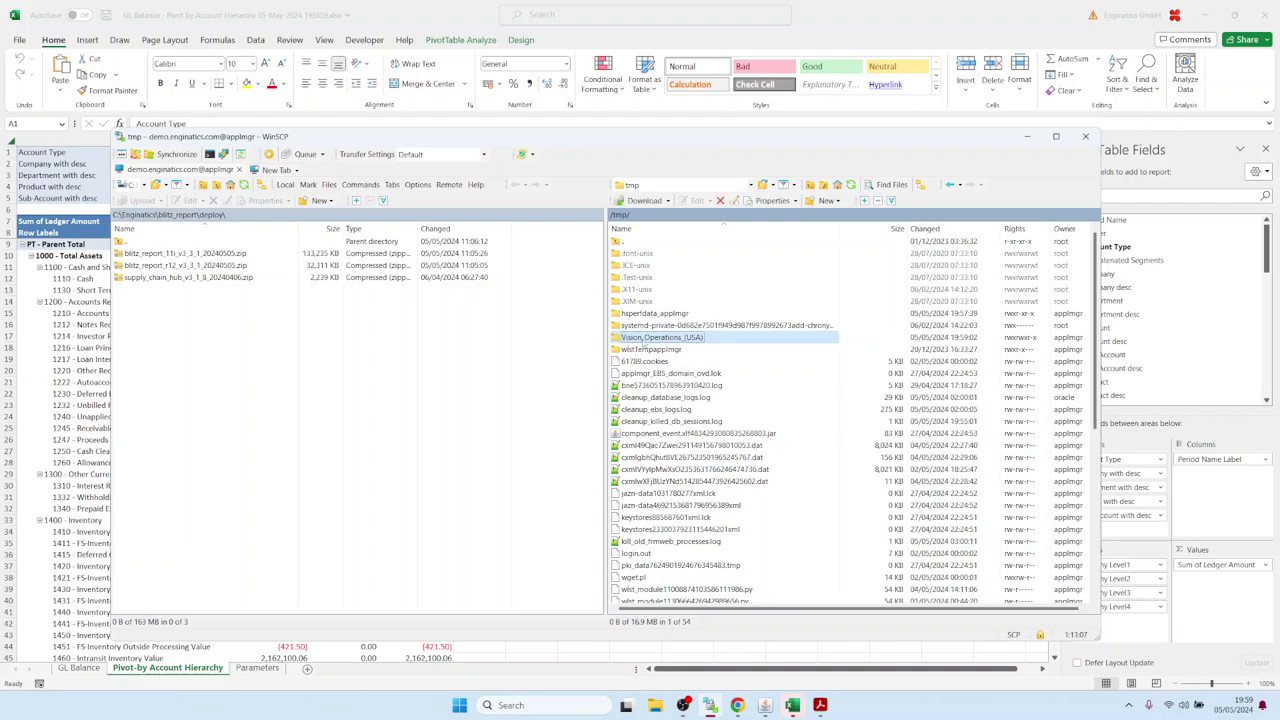
{"action": "double_click", "coordinate": [644, 343]}
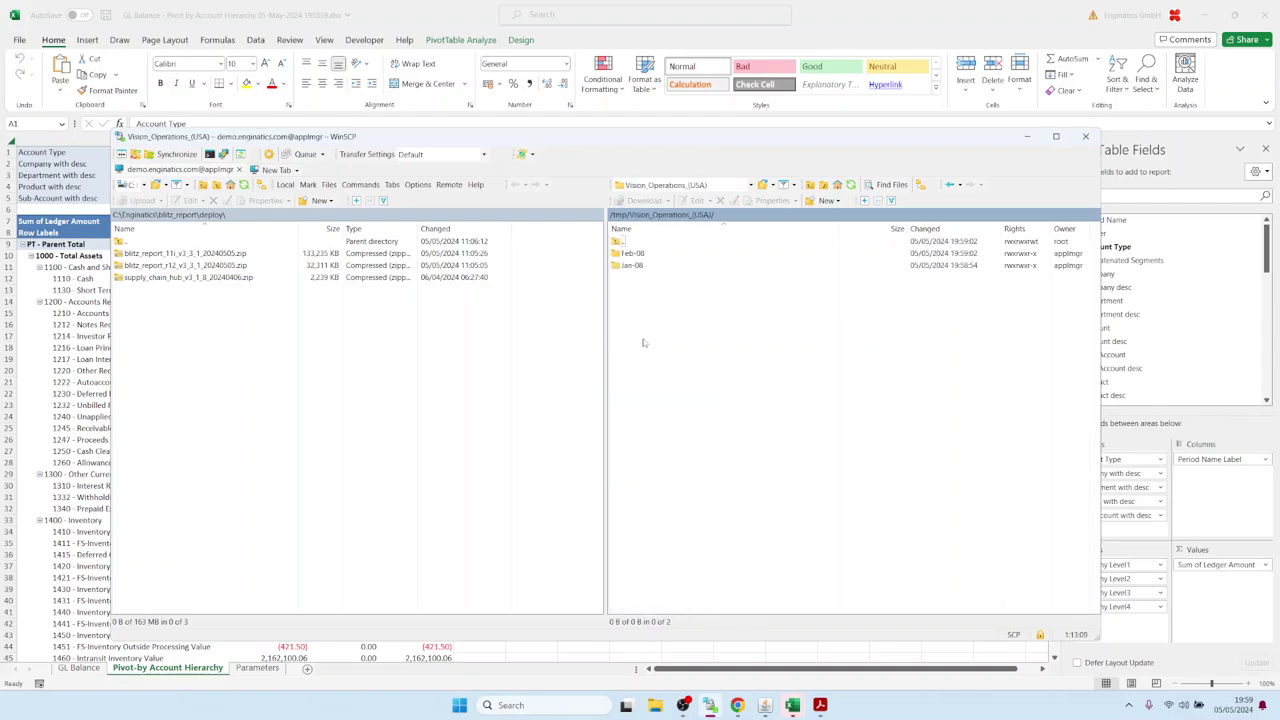
{"action": "double_click", "coordinate": [630, 254]}
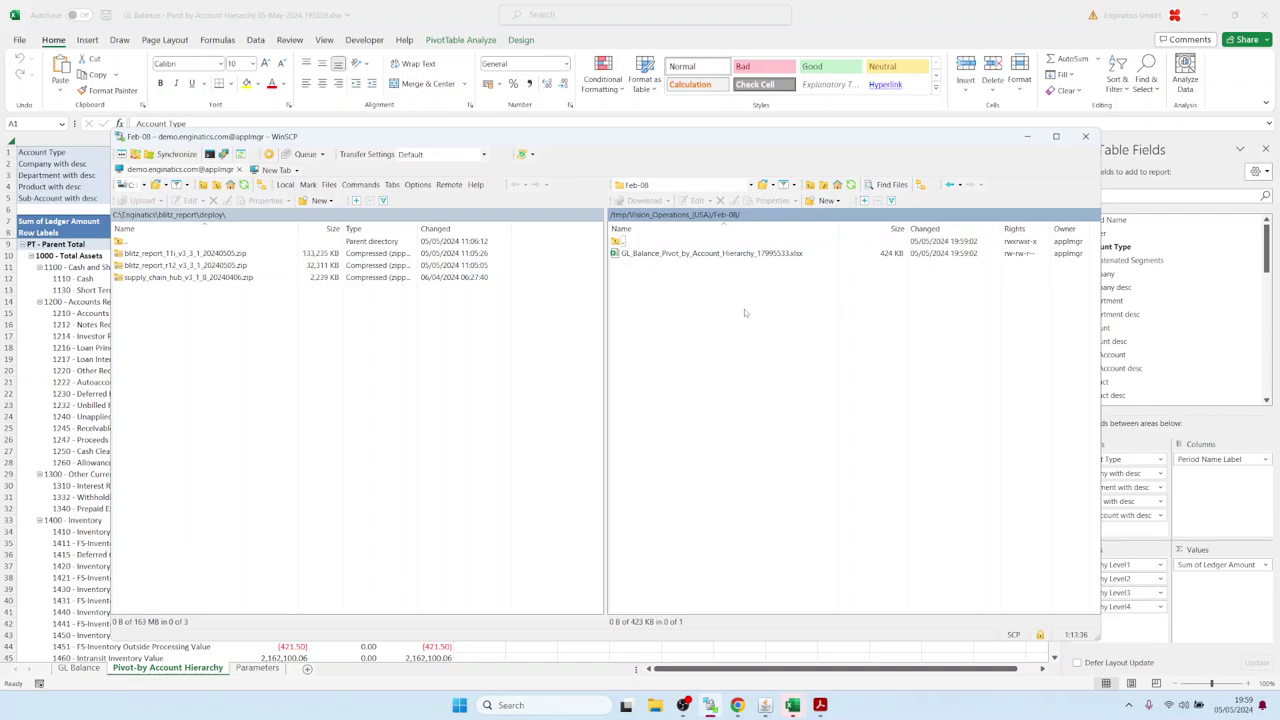
{"action": "left_click", "coordinate": [766, 705]}
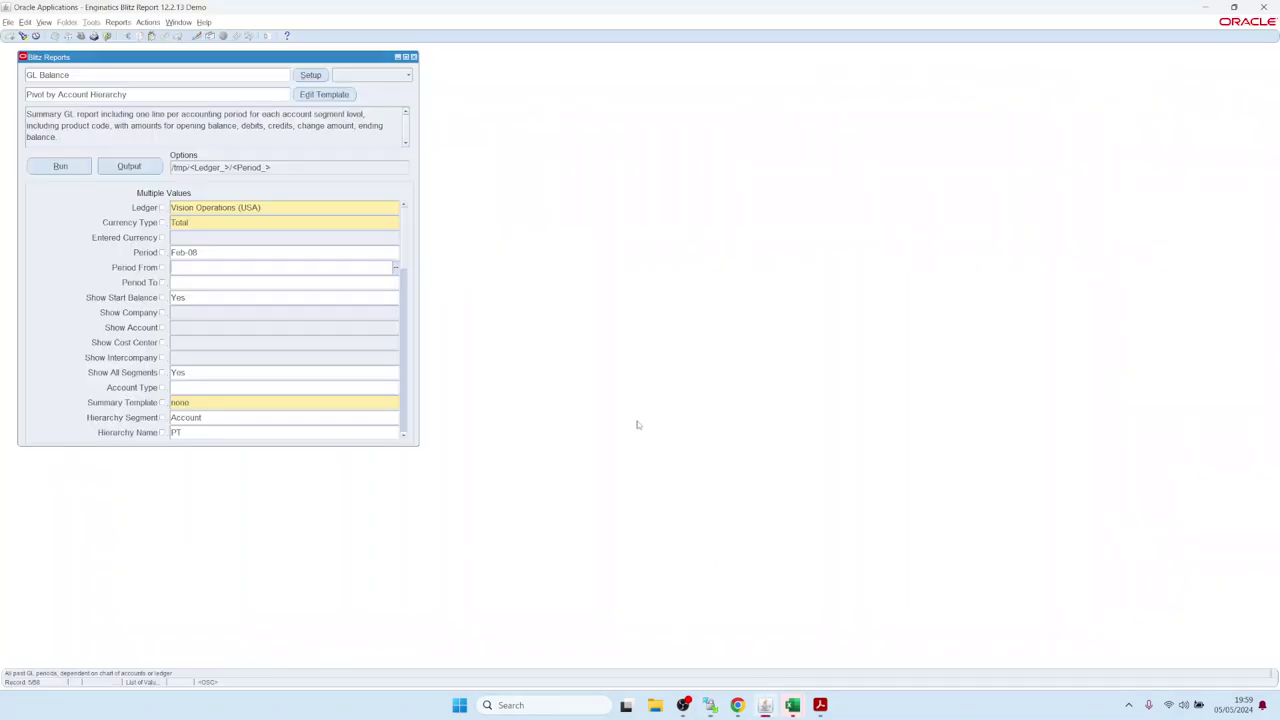